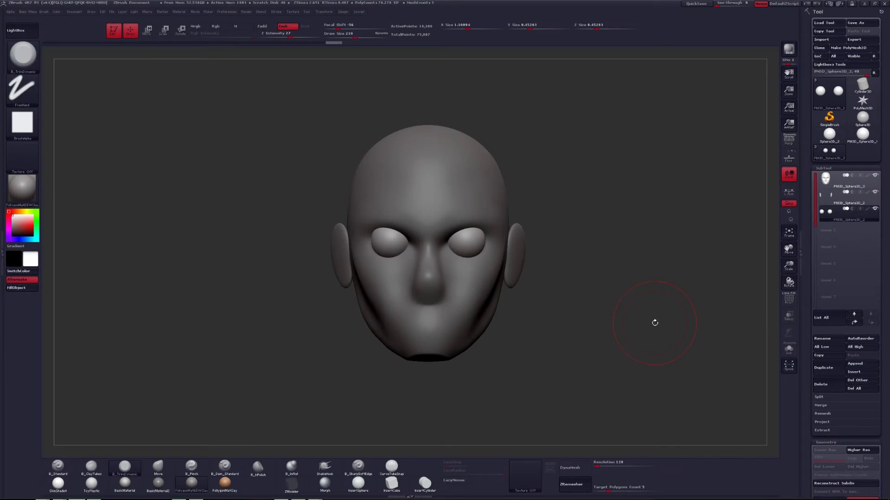
- Solo the head and push the eye-socket area into shape with the Move brush
{"action": "mouse_move", "coordinate": [552, 224]}
{"action": "left_mouse_down"}
{"action": "mouse_move", "coordinate": [486, 291]}
{"action": "mouse_move", "coordinate": [522, 289]}
{"action": "mouse_move", "coordinate": [514, 291]}
{"action": "mouse_move", "coordinate": [491, 296]}
{"action": "mouse_move", "coordinate": [519, 273]}
{"action": "left_mouse_up"}
{"action": "key", "text": "w"}
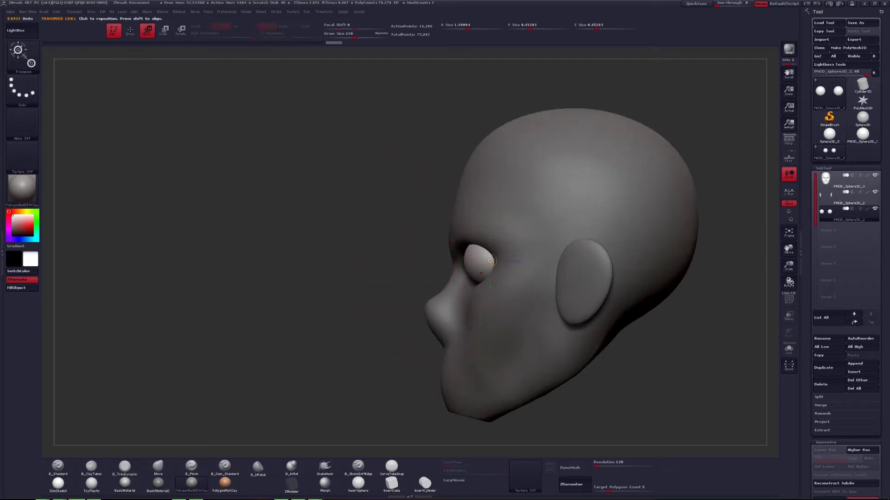
{"action": "key", "text": "q"}
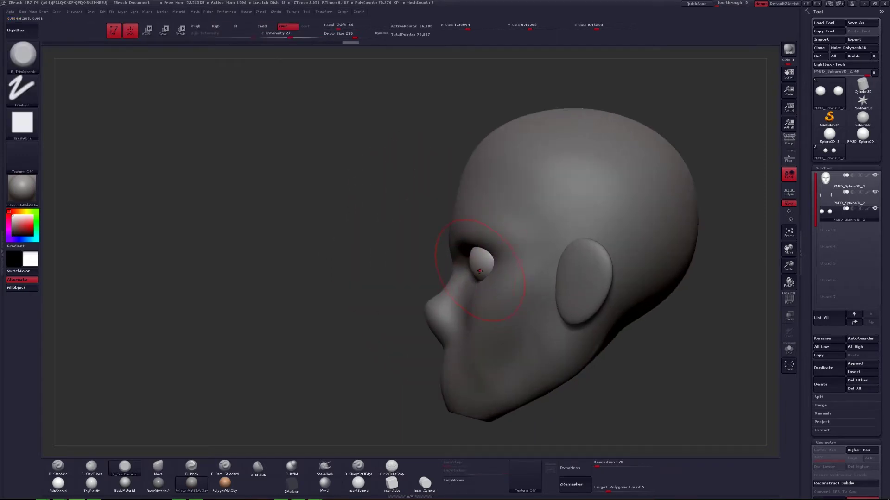
{"action": "mouse_move", "coordinate": [461, 268]}
{"action": "left_mouse_down"}
{"action": "mouse_move", "coordinate": [512, 219]}
{"action": "mouse_move", "coordinate": [451, 280]}
{"action": "left_mouse_up"}
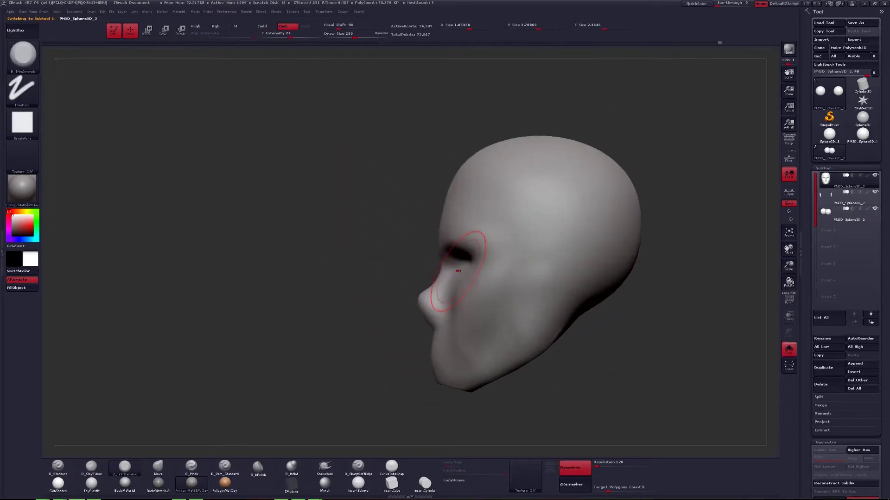
{"action": "key", "text": "space"}
{"action": "key", "text": "b"}
{"action": "key", "text": "m"}
{"action": "key", "text": "v"}
{"action": "left_click_drag", "start_coordinate": [462, 269], "coordinate": [445, 284]}
- Build up clay under the eyes with ClayTubes and smooth the cheeks on the solo'd head
{"action": "key", "text": "ctrl+shift+s"}
{"action": "key", "text": "b"}
{"action": "key", "text": "c"}
{"action": "key", "text": "t"}
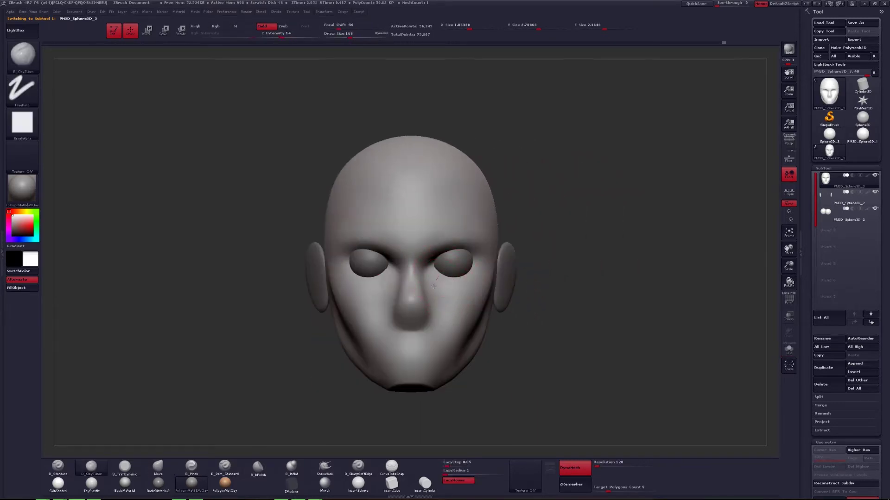
{"action": "key", "text": "ctrl+shift+s"}
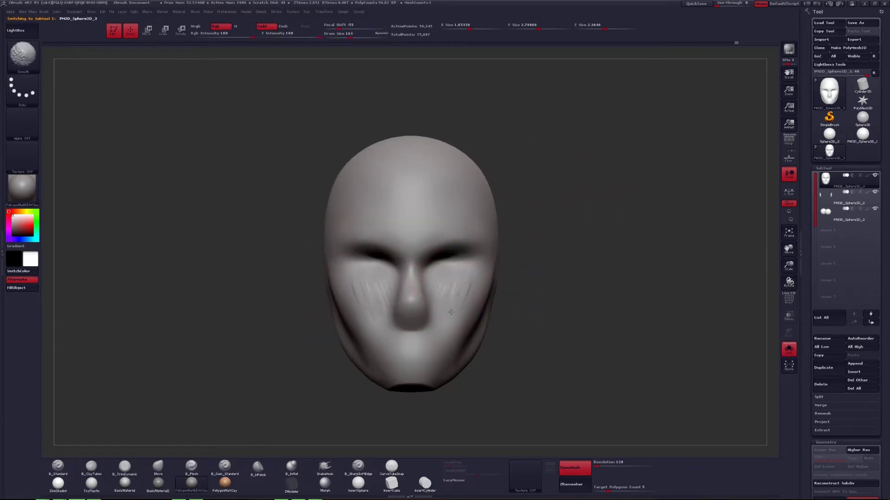
{"action": "key", "text": "ctrl+shift+s"}
- From the side profile, enlarge the brush and re-isolate the head with the eyes hidden
{"action": "mouse_move", "coordinate": [519, 296]}
{"action": "left_mouse_down"}
{"action": "mouse_move", "coordinate": [559, 297]}
{"action": "mouse_move", "coordinate": [504, 292]}
{"action": "mouse_move", "coordinate": [554, 299]}
{"action": "mouse_move", "coordinate": [552, 338]}
{"action": "left_mouse_up"}
{"action": "key", "text": "space"}
{"action": "left_click", "coordinate": [789, 348]}
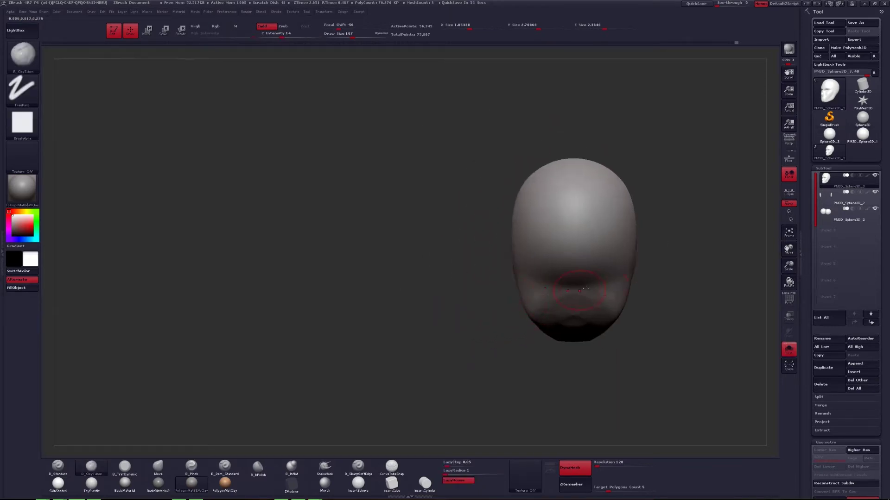
{"action": "left_click_drag", "start_coordinate": [619, 295], "coordinate": [473, 288], "text": "alt"}
- Reshape the head with the Move brush at size 331, then show the eyes and ears again
{"action": "key", "text": "b"}
{"action": "key", "text": "m"}
{"action": "key", "text": "v"}
{"action": "key", "text": "space"}
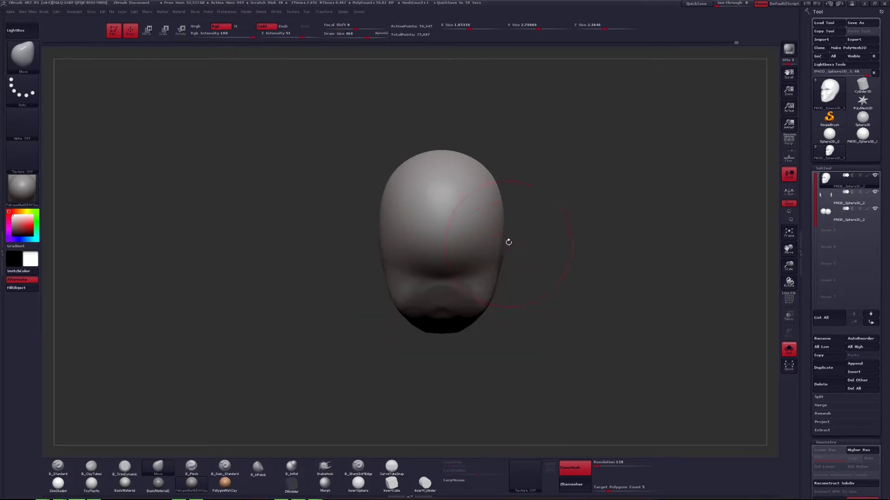
{"action": "key", "text": "space"}
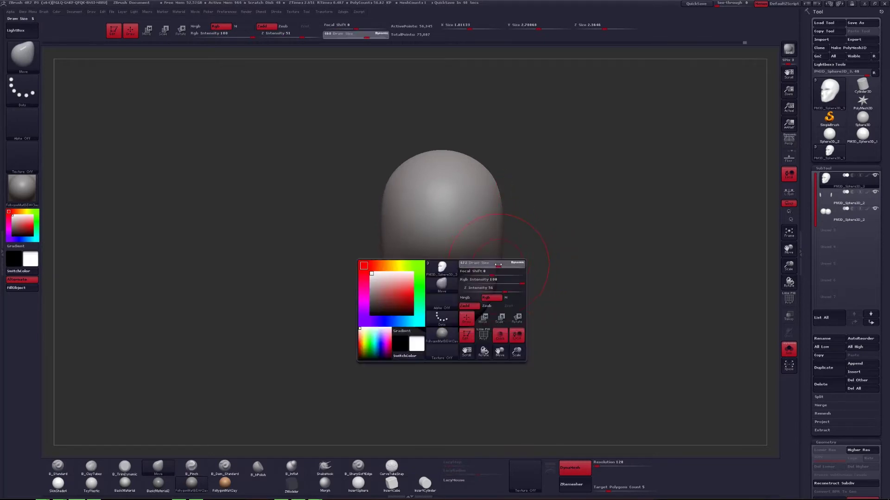
{"action": "mouse_move", "coordinate": [509, 261]}
{"action": "left_mouse_down"}
{"action": "mouse_move", "coordinate": [468, 267]}
{"action": "mouse_move", "coordinate": [530, 284]}
{"action": "mouse_move", "coordinate": [496, 264]}
{"action": "mouse_move", "coordinate": [566, 260]}
{"action": "mouse_move", "coordinate": [514, 271]}
{"action": "mouse_move", "coordinate": [495, 263]}
{"action": "mouse_move", "coordinate": [564, 265]}
{"action": "mouse_move", "coordinate": [538, 269]}
{"action": "left_mouse_up"}
{"action": "left_click", "coordinate": [788, 349]}
- Shift the ear subtool outward with Transpose move
{"action": "left_click", "coordinate": [506, 261], "text": "alt"}
{"action": "key", "text": "w"}
{"action": "key", "text": "q"}
{"action": "key", "text": "w"}
{"action": "key", "text": "q"}
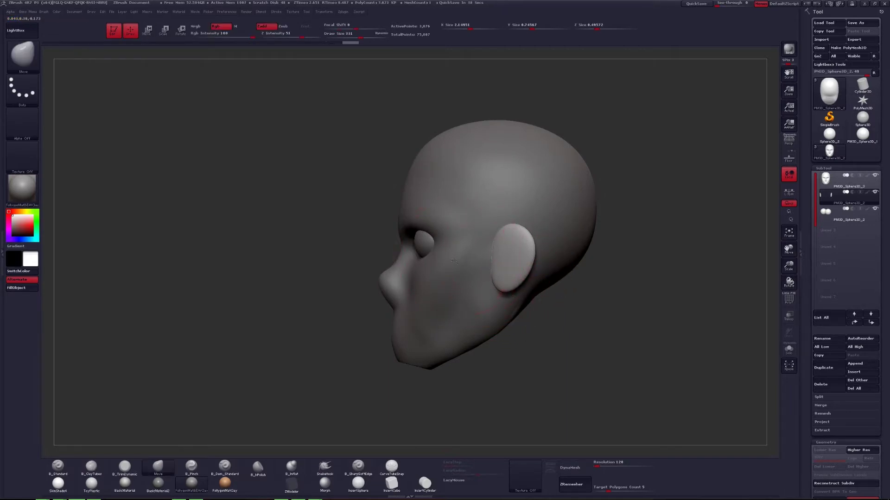
{"action": "left_click_drag", "start_coordinate": [454, 261], "coordinate": [490, 272]}
- Smooth both cheeks on the head with a size-149 brush
{"action": "left_click", "coordinate": [490, 272], "text": "alt"}
{"action": "key", "text": "space"}
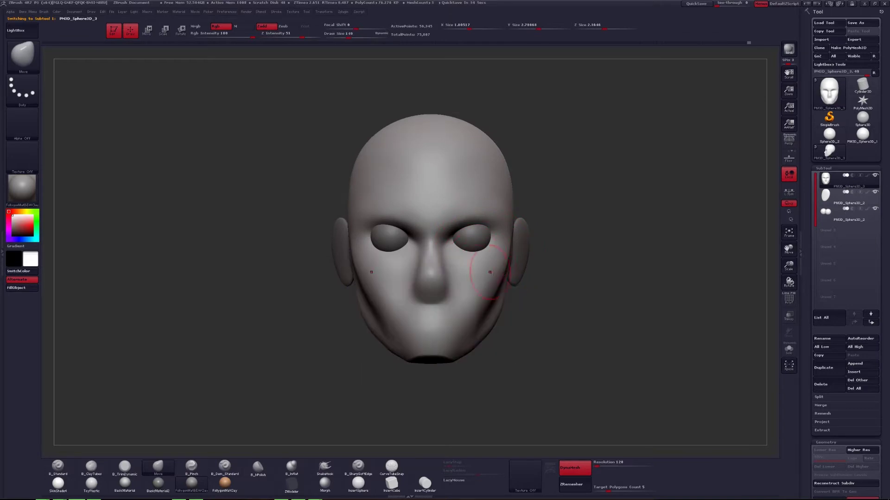
{"action": "mouse_move", "coordinate": [465, 262]}
{"action": "left_mouse_down", "text": "shift"}
{"action": "mouse_move", "coordinate": [477, 297]}
{"action": "mouse_move", "coordinate": [468, 308]}
{"action": "mouse_move", "coordinate": [458, 291]}
{"action": "left_mouse_up", "text": "shift"}
{"action": "mouse_move", "coordinate": [532, 223]}
{"action": "left_mouse_down"}
{"action": "mouse_move", "coordinate": [532, 250]}
{"action": "mouse_move", "coordinate": [495, 249]}
{"action": "left_mouse_up"}
- Return to the Move brush at size 132 and zoom in on the head
{"action": "key", "text": "space"}
{"action": "key", "text": "b"}
{"action": "key", "text": "m"}
{"action": "key", "text": "v"}
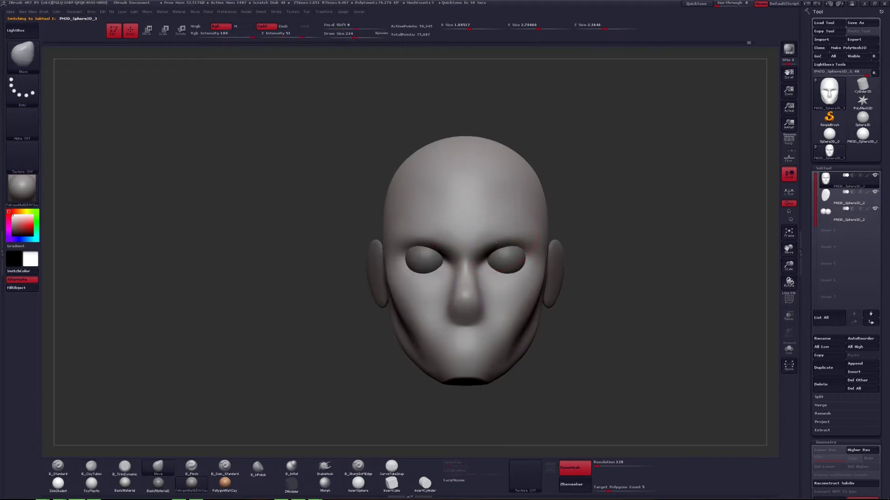
{"action": "key", "text": "space"}
{"action": "left_click_drag", "start_coordinate": [500, 249], "coordinate": [491, 249]}
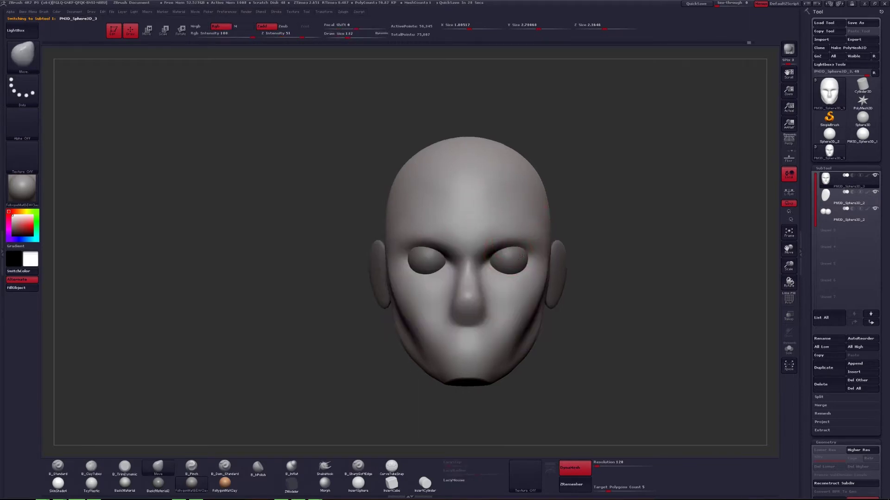
{"action": "right_click_drag", "start_coordinate": [510, 257], "coordinate": [509, 271], "text": "alt"}
- Duplicate the eyeballs subtool as a separate piece
{"action": "left_click", "coordinate": [513, 259], "text": "alt"}
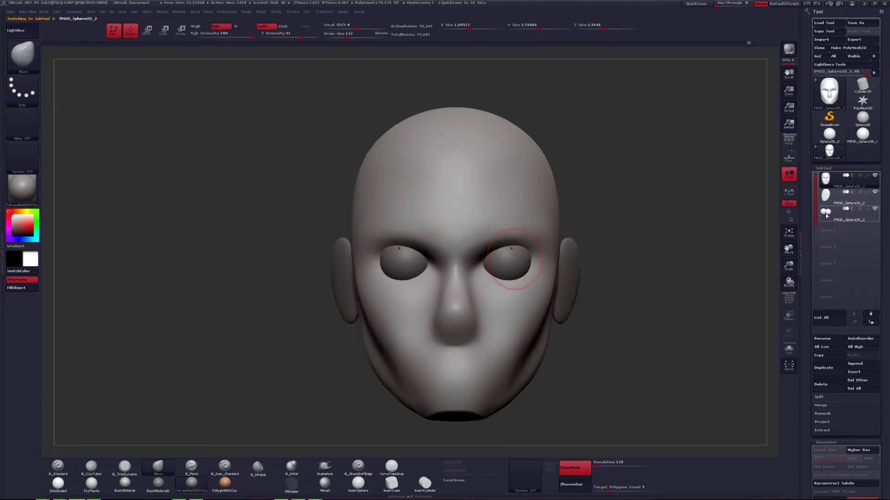
{"action": "key", "text": "ctrl+shift+d"}
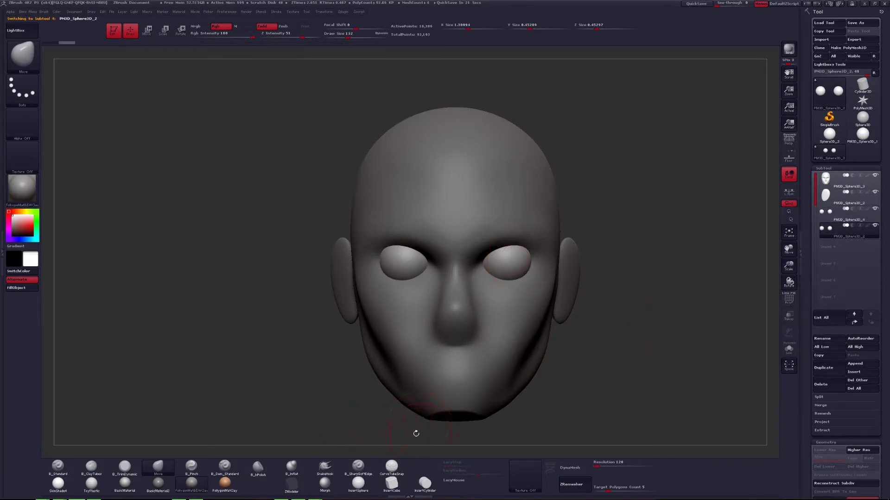
{"action": "left_click", "coordinate": [401, 469]}
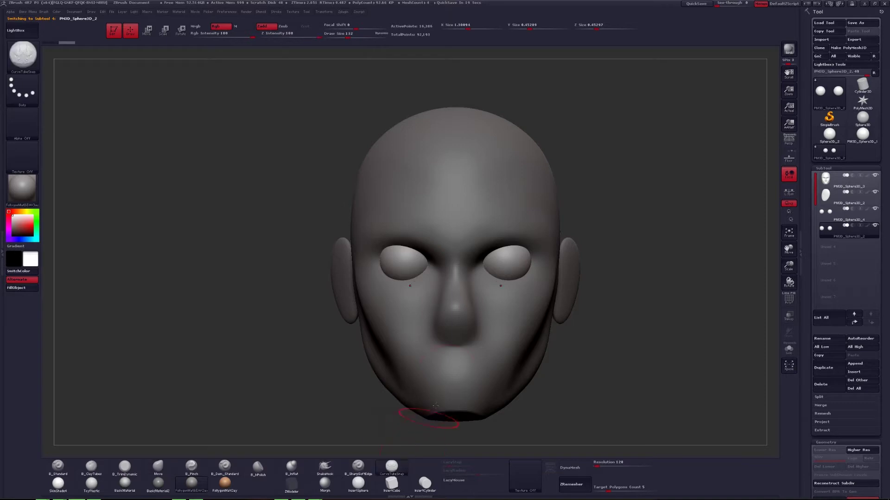
- Shrink the brush to size 83 and pick CurveTubeSnap from the C-filtered brush library
{"action": "key", "text": "space"}
{"action": "left_click_drag", "start_coordinate": [502, 252], "coordinate": [454, 304]}
{"action": "key", "text": "b"}
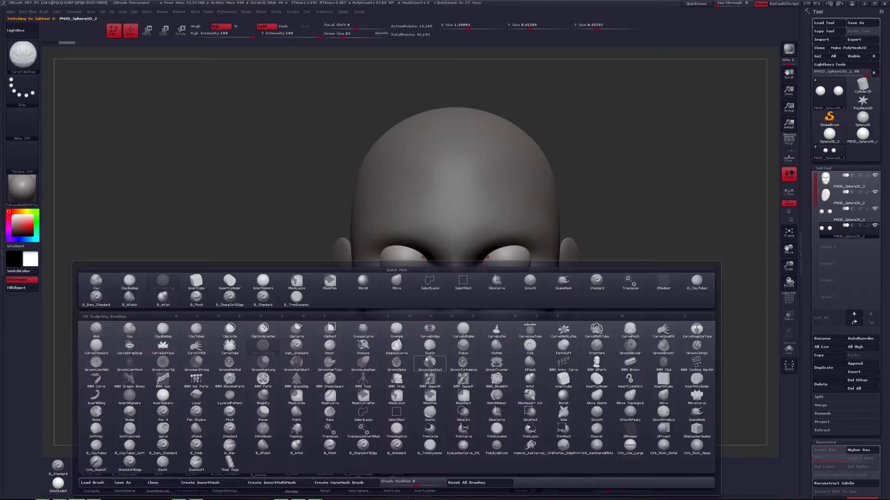
{"action": "key", "text": "c"}
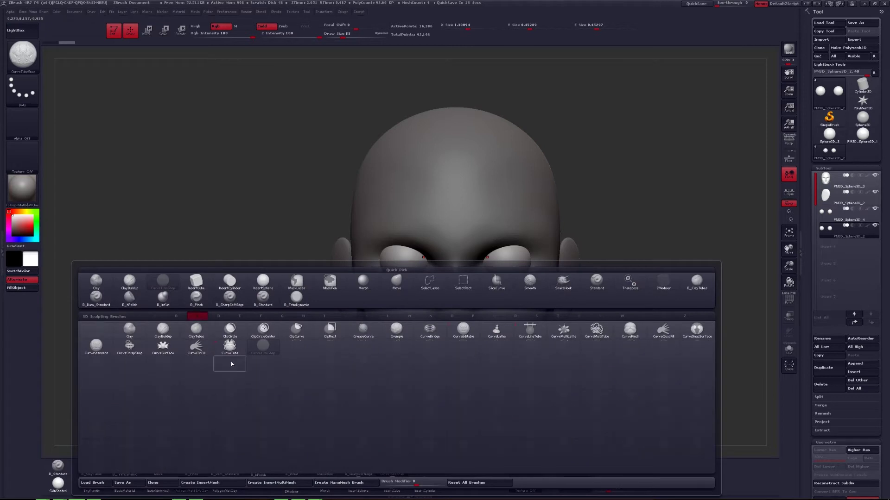
{"action": "mouse_move", "coordinate": [273, 352]}
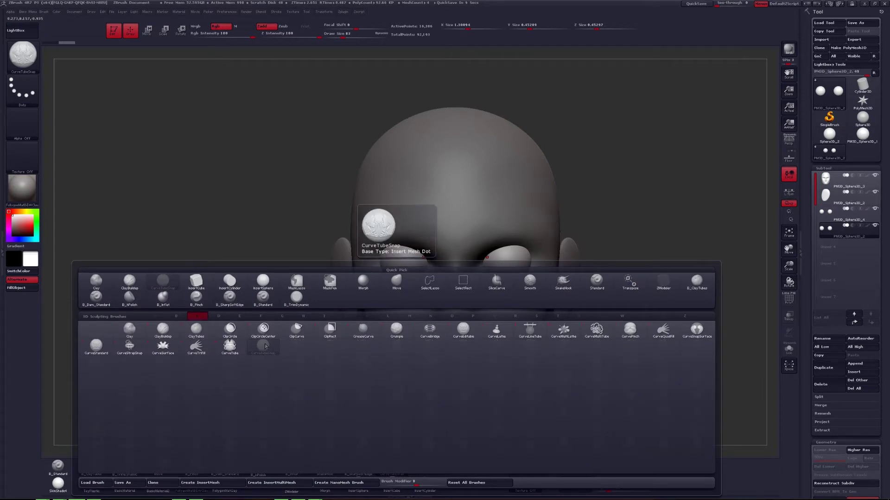
{"action": "left_click", "coordinate": [265, 347]}
- At brush size 62, draw mirrored CurveTubeSnap tubes over both eyeballs, then show polygroups
{"action": "key", "text": "space"}
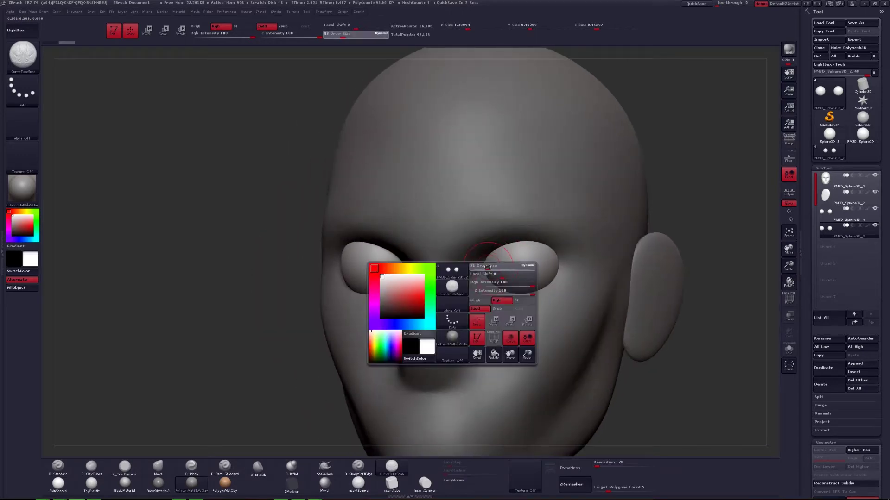
{"action": "left_click_drag", "start_coordinate": [488, 267], "coordinate": [484, 268]}
{"action": "mouse_move", "coordinate": [402, 266]}
{"action": "left_mouse_down"}
{"action": "mouse_move", "coordinate": [483, 262]}
{"action": "mouse_move", "coordinate": [479, 269]}
{"action": "left_mouse_up"}
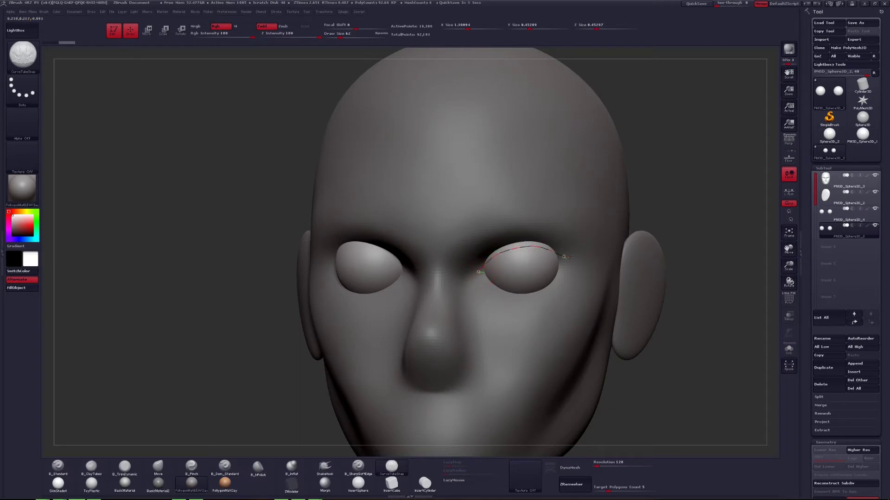
{"action": "left_click_drag", "start_coordinate": [564, 256], "coordinate": [524, 288]}
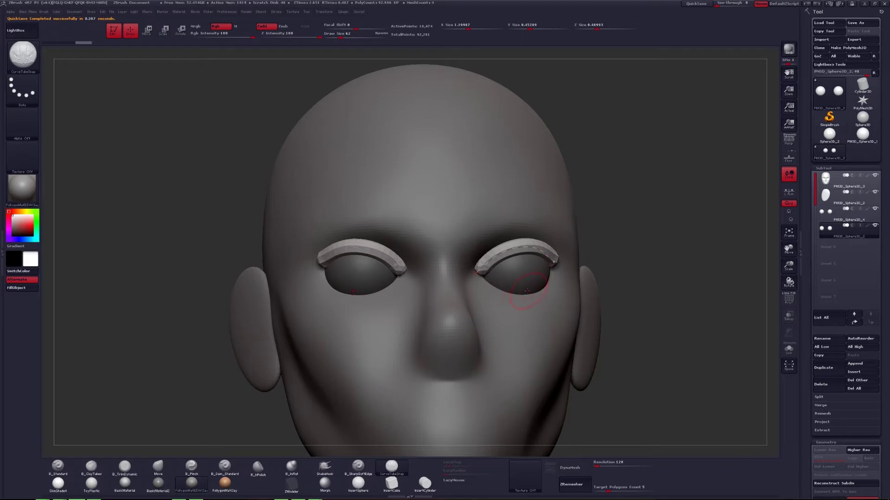
{"action": "mouse_move", "coordinate": [527, 291]}
{"action": "left_mouse_down"}
{"action": "mouse_move", "coordinate": [552, 269]}
{"action": "mouse_move", "coordinate": [543, 291]}
{"action": "mouse_move", "coordinate": [477, 268]}
{"action": "mouse_move", "coordinate": [548, 262]}
{"action": "mouse_move", "coordinate": [526, 298]}
{"action": "mouse_move", "coordinate": [523, 250]}
{"action": "left_mouse_up"}
{"action": "key", "text": "shift+f"}
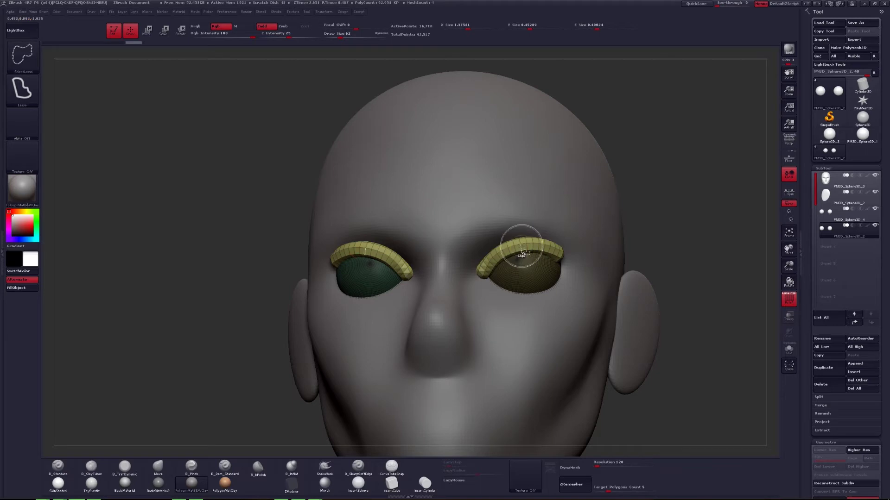
- Isolate the eyelid tubes, hide the wireframe, and switch to the Move brush
{"action": "left_click", "coordinate": [521, 250], "text": "ctrl+shift"}
{"action": "key", "text": "space"}
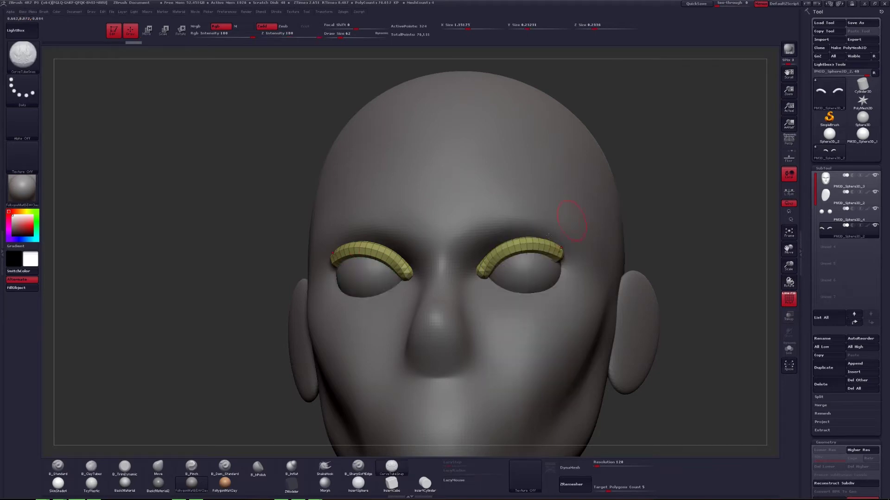
{"action": "key", "text": "shift+f"}
{"action": "key", "text": "b"}
{"action": "key", "text": "m"}
{"action": "key", "text": "v"}
- Shape the eyelid tubes from the side with the Move brush at size 84
{"action": "mouse_move", "coordinate": [671, 194]}
{"action": "left_mouse_down"}
{"action": "mouse_move", "coordinate": [603, 278]}
{"action": "mouse_move", "coordinate": [579, 288]}
{"action": "mouse_move", "coordinate": [559, 269]}
{"action": "mouse_move", "coordinate": [581, 268]}
{"action": "left_mouse_up"}
{"action": "key", "text": "space"}
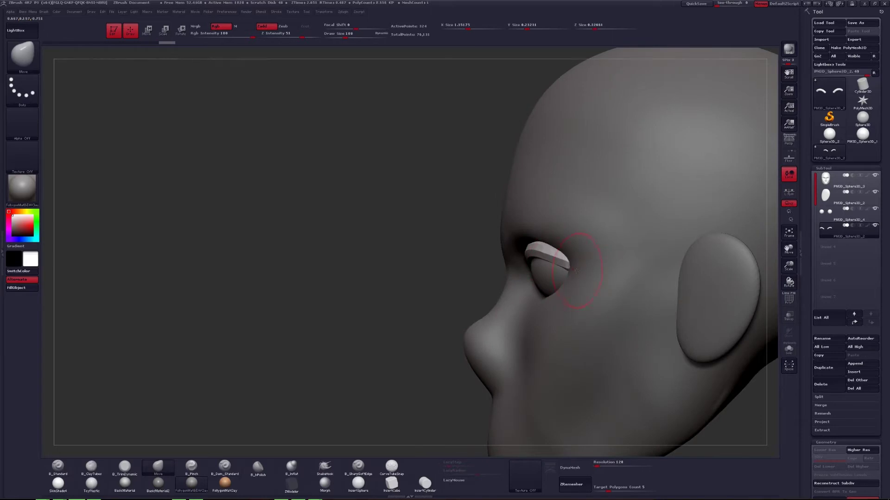
{"action": "left_click_drag", "start_coordinate": [608, 281], "coordinate": [566, 257]}
{"action": "right_click", "coordinate": [566, 257]}
{"action": "right_click_drag", "start_coordinate": [566, 257], "coordinate": [583, 254]}
{"action": "right_click", "coordinate": [574, 255]}
- Work the lids from below with a size-202 brush and frame the whole head
{"action": "left_click_drag", "start_coordinate": [583, 254], "coordinate": [554, 252]}
{"action": "right_click", "coordinate": [553, 253]}
{"action": "right_click_drag", "start_coordinate": [554, 253], "coordinate": [554, 250]}
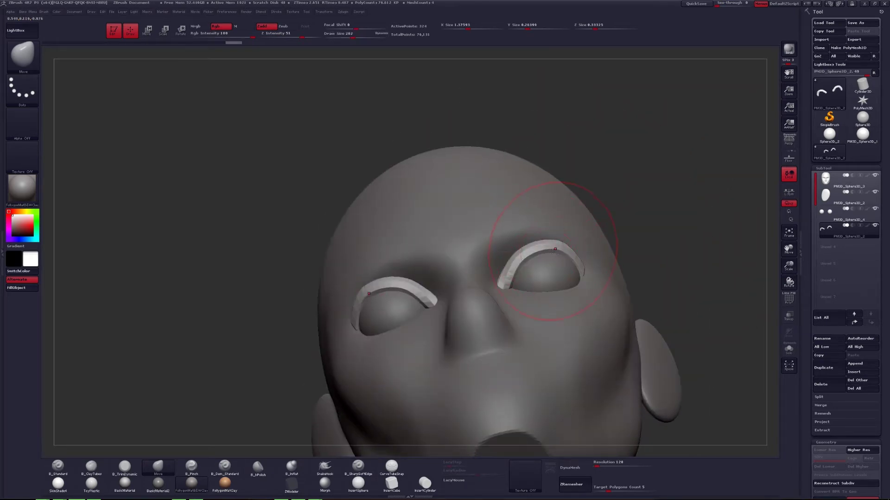
{"action": "mouse_move", "coordinate": [536, 272]}
{"action": "left_mouse_down", "text": "shift"}
{"action": "mouse_move", "coordinate": [522, 280]}
{"action": "mouse_move", "coordinate": [531, 234]}
{"action": "mouse_move", "coordinate": [566, 249]}
{"action": "mouse_move", "coordinate": [519, 260]}
{"action": "left_mouse_up", "text": "shift"}
{"action": "right_click", "coordinate": [551, 265]}
{"action": "key", "text": "f"}
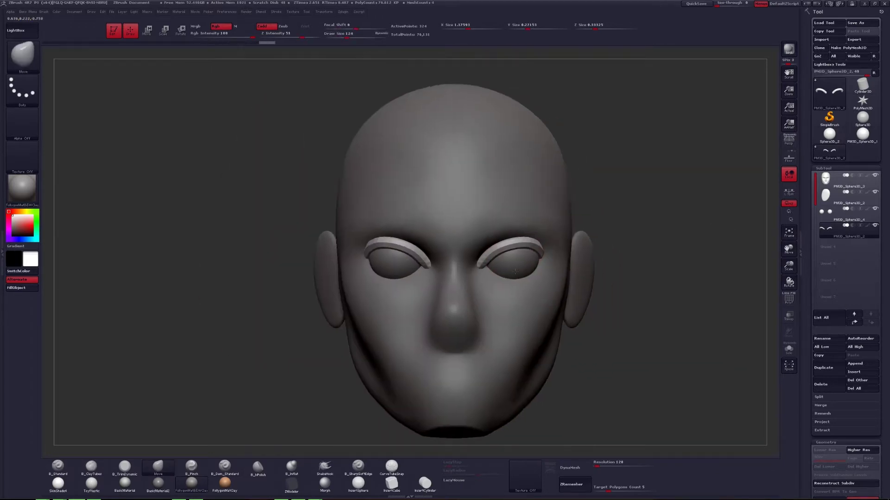
{"action": "mouse_move", "coordinate": [482, 275]}
{"action": "left_mouse_down"}
{"action": "mouse_move", "coordinate": [445, 278]}
{"action": "mouse_move", "coordinate": [476, 288]}
{"action": "left_mouse_up"}
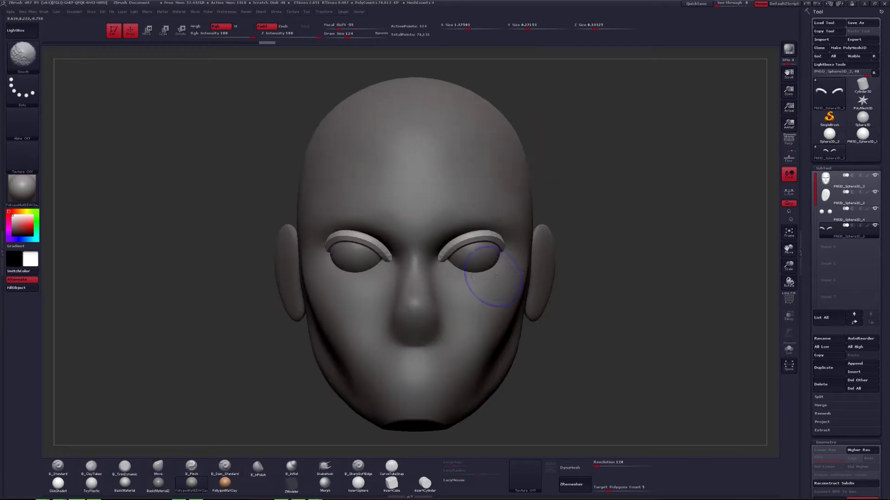
- Duplicate the eyeballs, place the copy below the eyelid tubes, and zoom in on the eyes
{"action": "left_click", "coordinate": [829, 217]}
{"action": "left_click", "coordinate": [823, 368]}
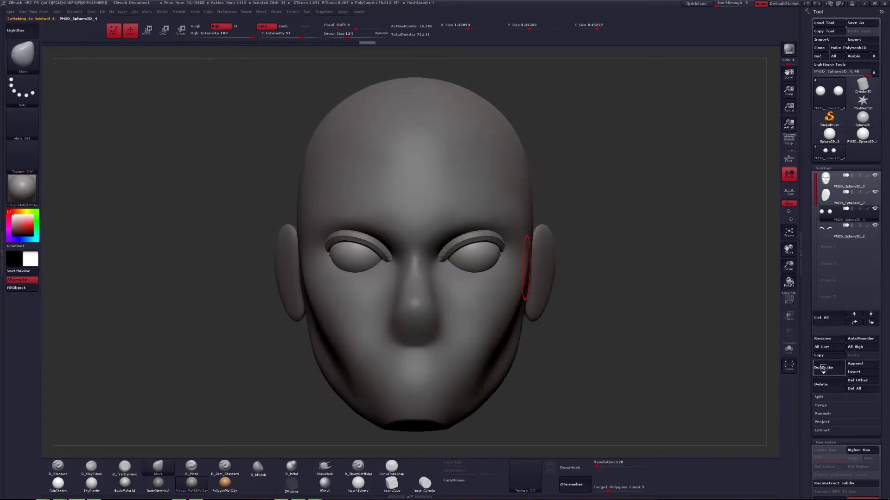
{"action": "left_click", "coordinate": [869, 323]}
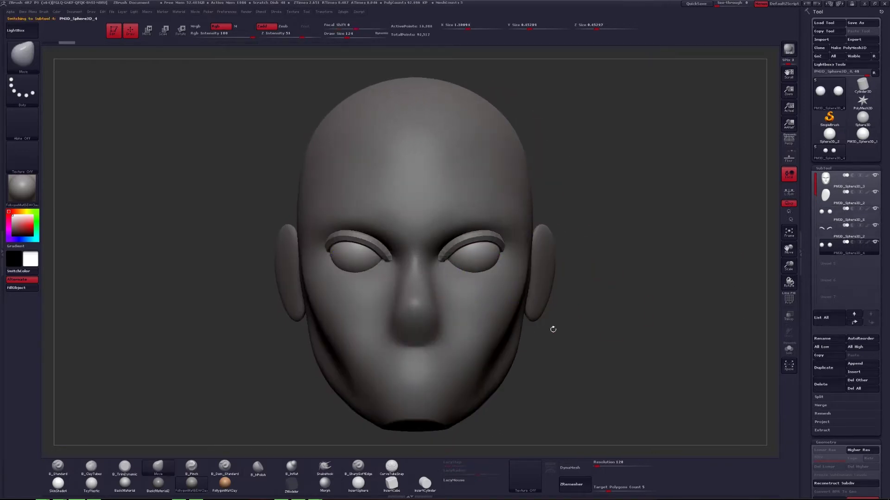
{"action": "left_click", "coordinate": [392, 467]}
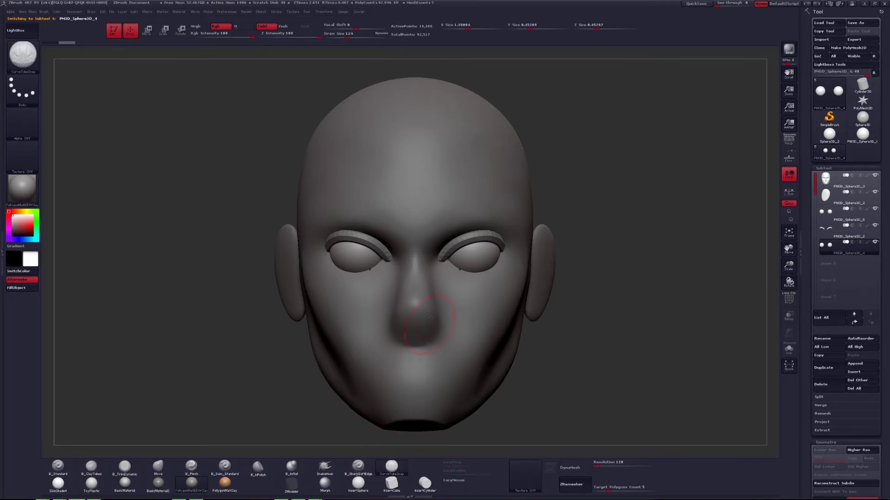
{"action": "left_click_drag", "start_coordinate": [463, 269], "coordinate": [443, 270]}
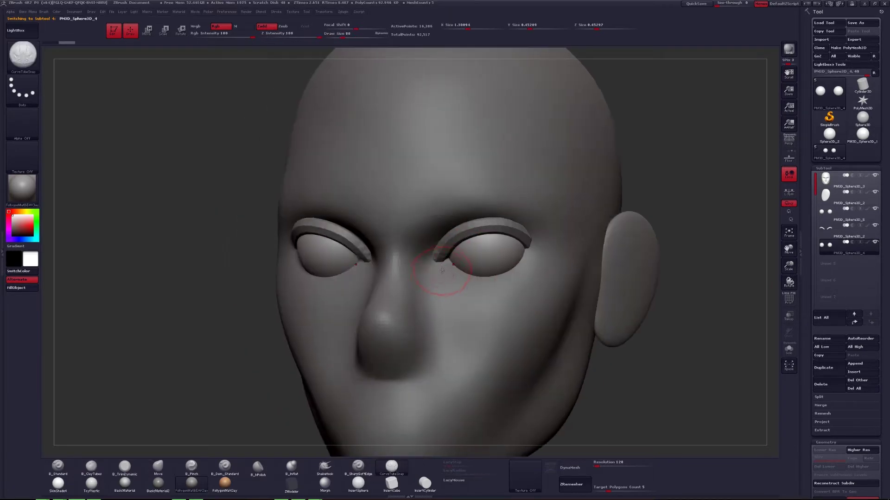
- Draw a tube along both lower eyelids and tune its thickness to sit slightly thicker
{"action": "left_click_drag", "start_coordinate": [527, 251], "coordinate": [531, 249]}
{"action": "key", "text": "space"}
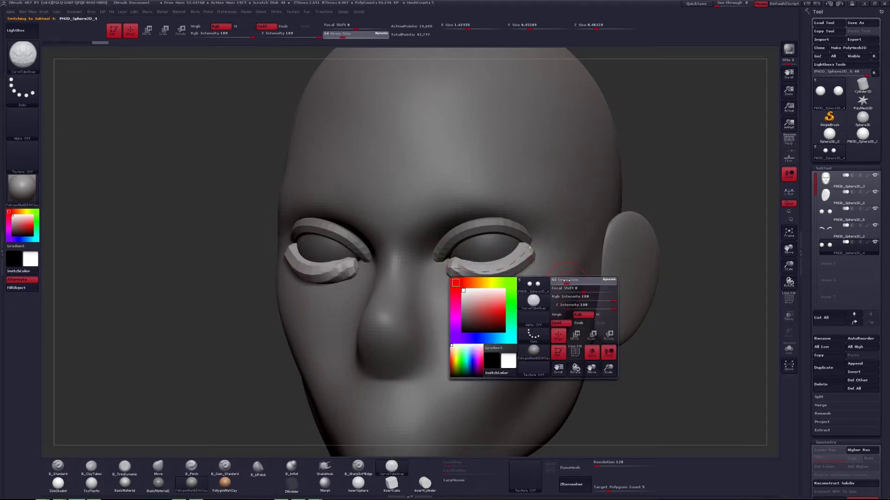
{"action": "left_click_drag", "start_coordinate": [569, 281], "coordinate": [551, 281]}
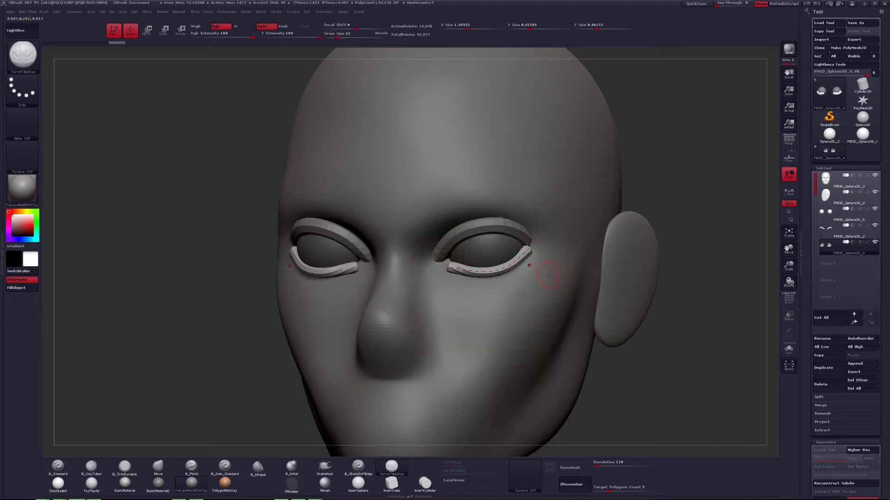
{"action": "key", "text": "space"}
{"action": "left_click_drag", "start_coordinate": [547, 258], "coordinate": [534, 277]}
{"action": "key", "text": "space"}
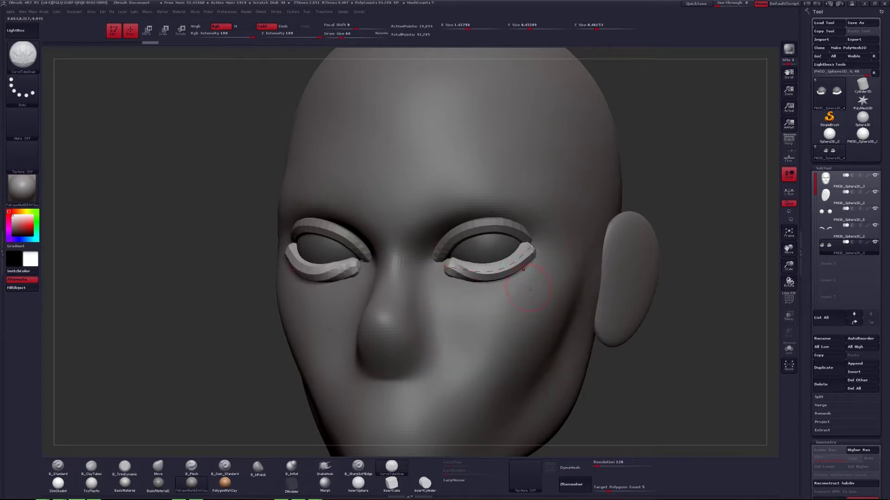
{"action": "left_click_drag", "start_coordinate": [676, 299], "coordinate": [723, 299]}
- Check the lid tubes' wireframe and enlarge the brush to size 97
{"action": "key", "text": "shift+f"}
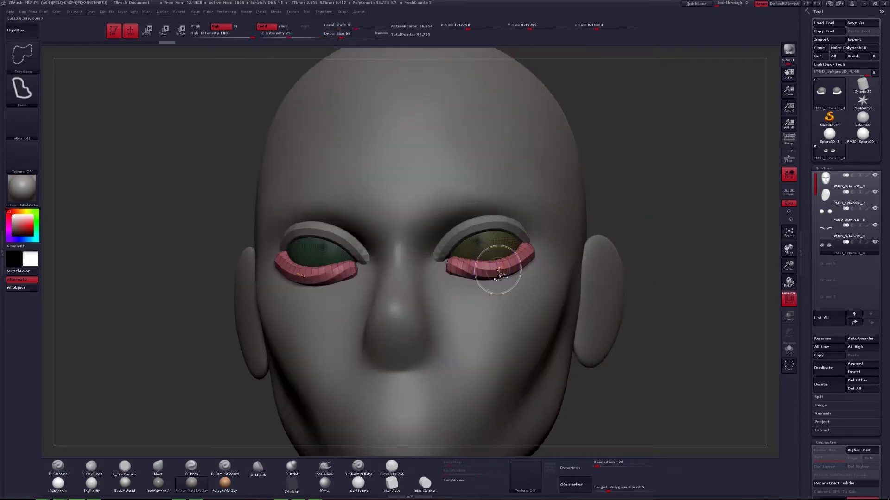
{"action": "key", "text": "space"}
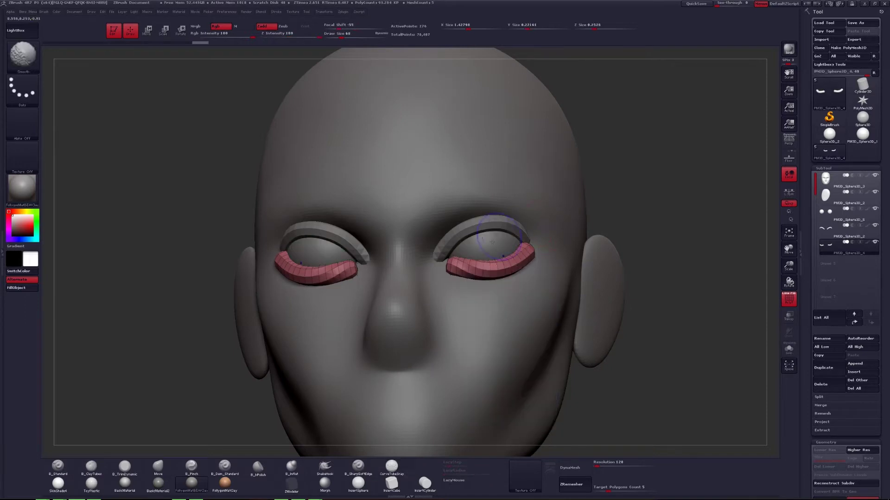
{"action": "key", "text": "shift+f"}
{"action": "left_click_drag", "start_coordinate": [658, 306], "coordinate": [723, 306]}
{"action": "key", "text": "space"}
{"action": "left_click_drag", "start_coordinate": [446, 265], "coordinate": [450, 265]}
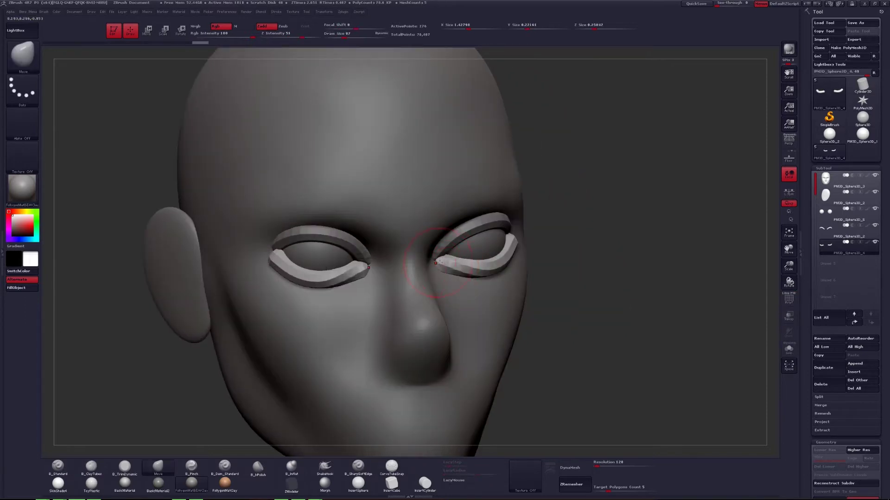
{"action": "left_click_drag", "start_coordinate": [676, 306], "coordinate": [723, 306]}
- Reshape the lids at brush sizes 124 to 187, settling on 128
{"action": "key", "text": "space"}
{"action": "left_click_drag", "start_coordinate": [437, 265], "coordinate": [461, 270]}
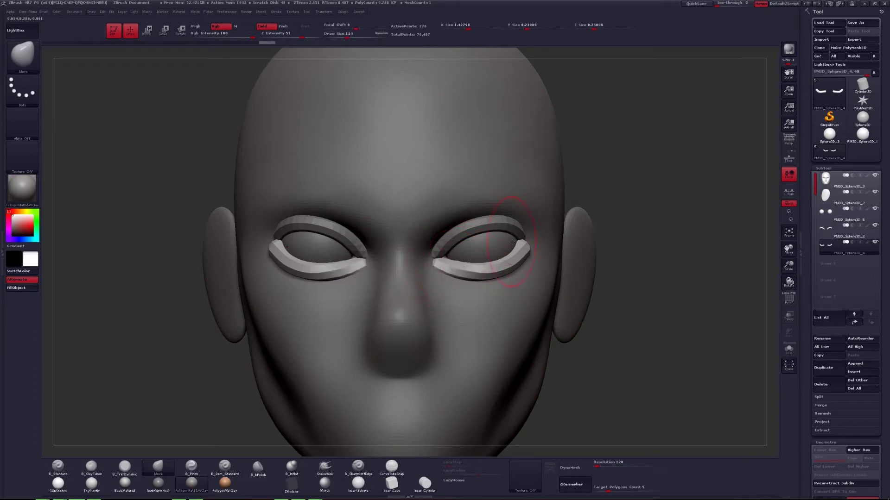
{"action": "left_click_drag", "start_coordinate": [602, 208], "coordinate": [541, 250], "text": "alt"}
{"action": "key", "text": "space"}
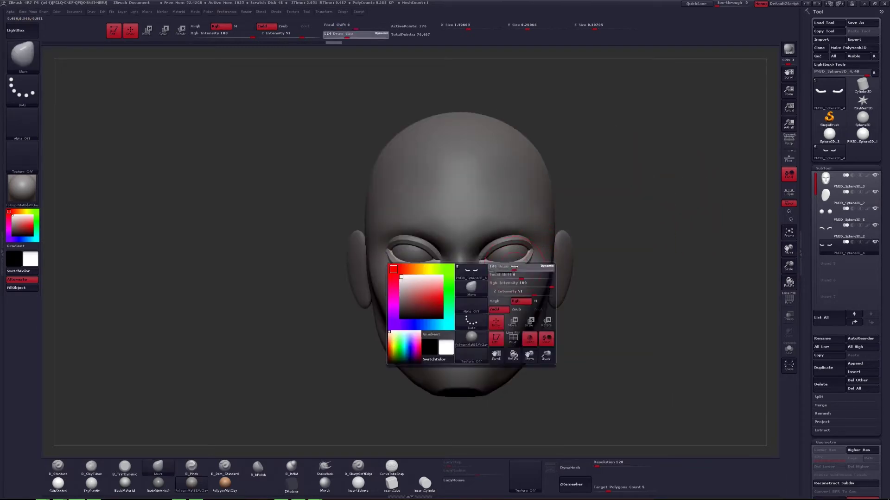
{"action": "mouse_move", "coordinate": [519, 278]}
{"action": "left_mouse_down"}
{"action": "mouse_move", "coordinate": [537, 278]}
{"action": "mouse_move", "coordinate": [498, 278]}
{"action": "left_mouse_up"}
{"action": "key", "text": "space"}
{"action": "left_click_drag", "start_coordinate": [598, 287], "coordinate": [480, 271], "text": "alt"}
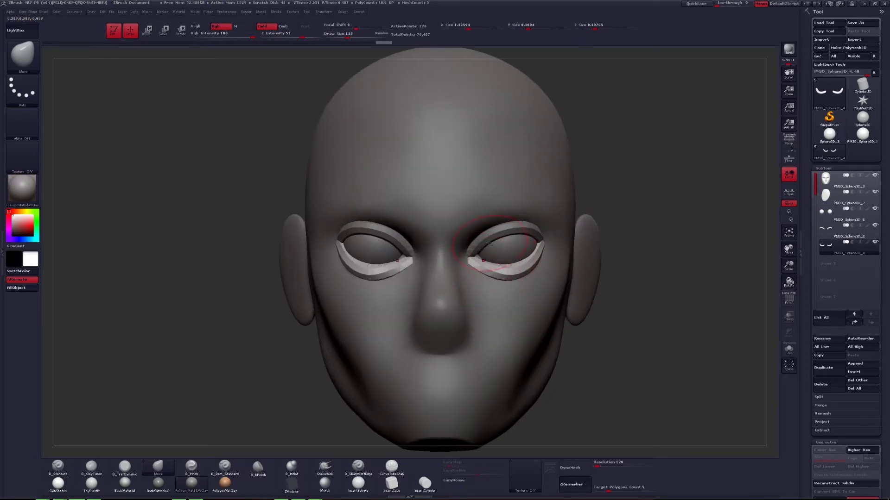
- Subdivide the lower eyelid tubes and reshape them at brush sizes 74 to 97
{"action": "left_click", "coordinate": [489, 241], "text": "alt"}
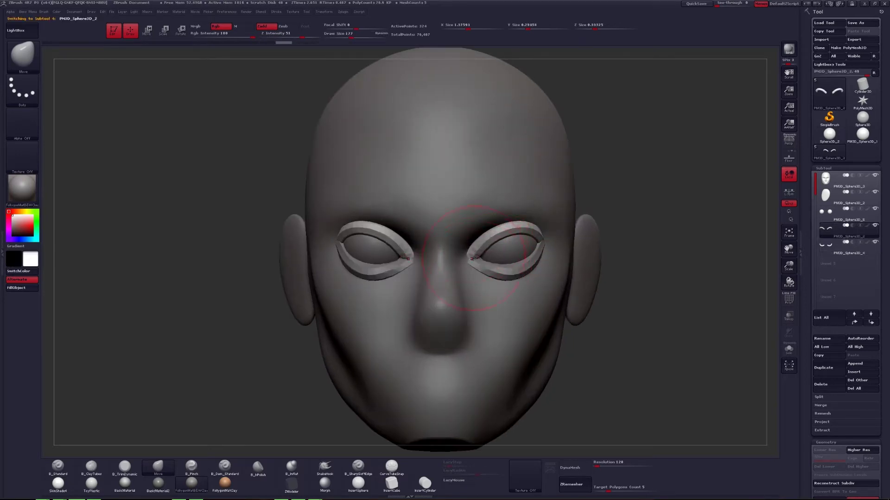
{"action": "left_click", "coordinate": [489, 270], "text": "alt"}
{"action": "key", "text": "space"}
{"action": "key", "text": "ctrl"}
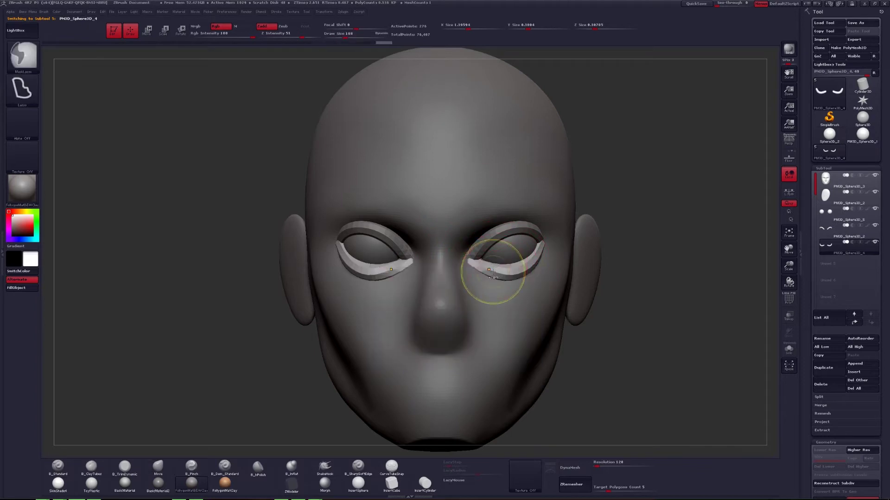
{"action": "key", "text": "ctrl+d"}
{"action": "key", "text": "ctrl+d"}
{"action": "key", "text": "ctrl+d"}
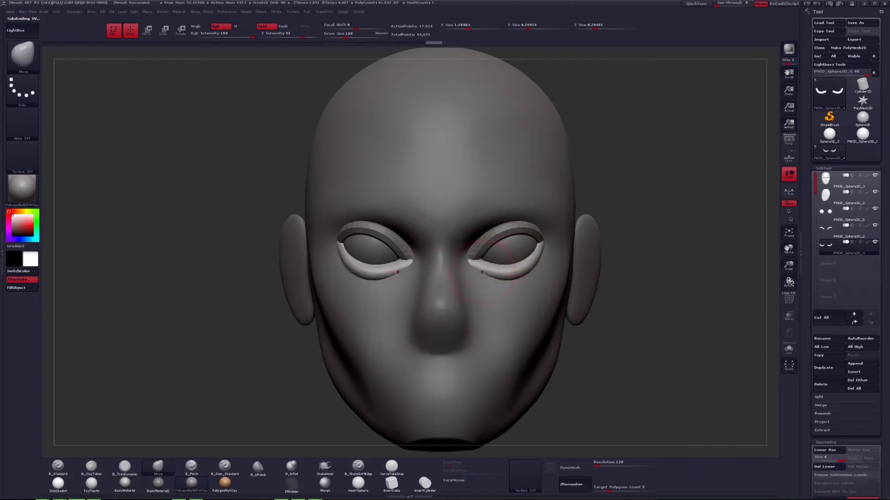
{"action": "key", "text": "space"}
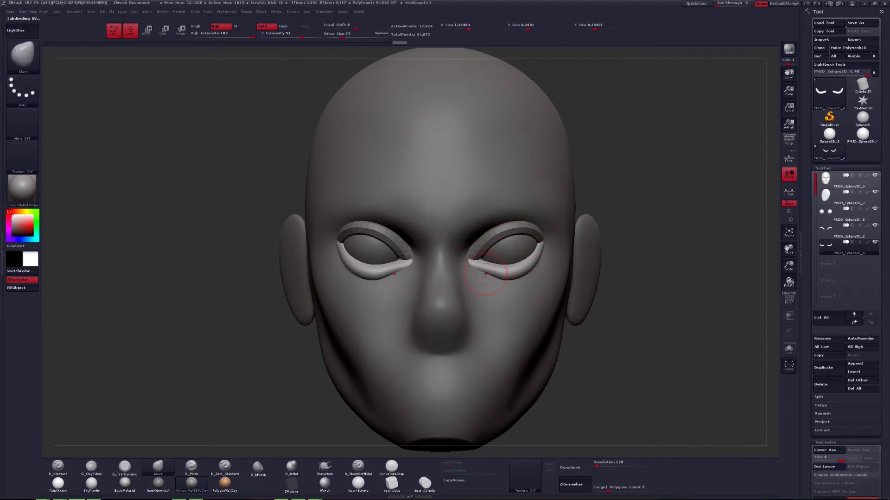
{"action": "left_click_drag", "start_coordinate": [494, 284], "coordinate": [478, 285]}
{"action": "key", "text": "space"}
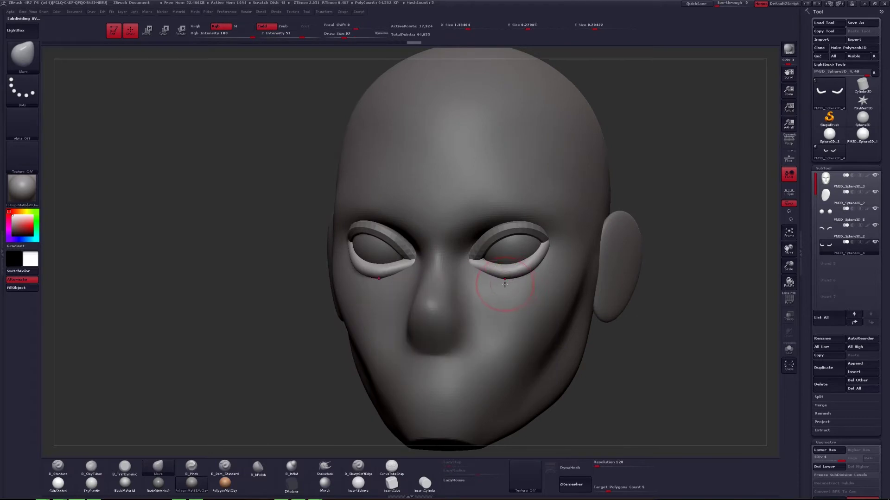
{"action": "mouse_move", "coordinate": [520, 278]}
{"action": "left_mouse_down"}
{"action": "mouse_move", "coordinate": [508, 282]}
{"action": "mouse_move", "coordinate": [496, 259]}
{"action": "mouse_move", "coordinate": [514, 245]}
{"action": "left_mouse_up"}
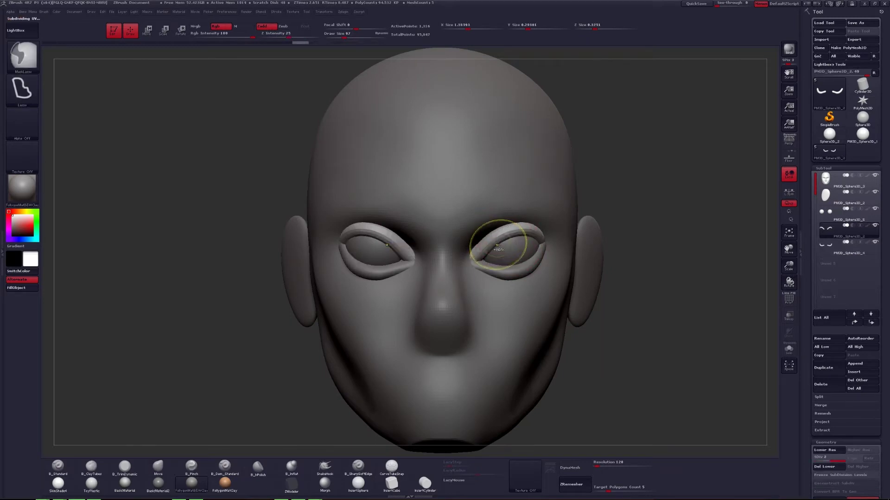
- Subdivide the upper eyelid tubes and refine both lids with a size-128 brush
{"action": "key", "text": "ctrl+d"}
{"action": "key", "text": "space"}
{"action": "left_click_drag", "start_coordinate": [492, 251], "coordinate": [482, 247]}
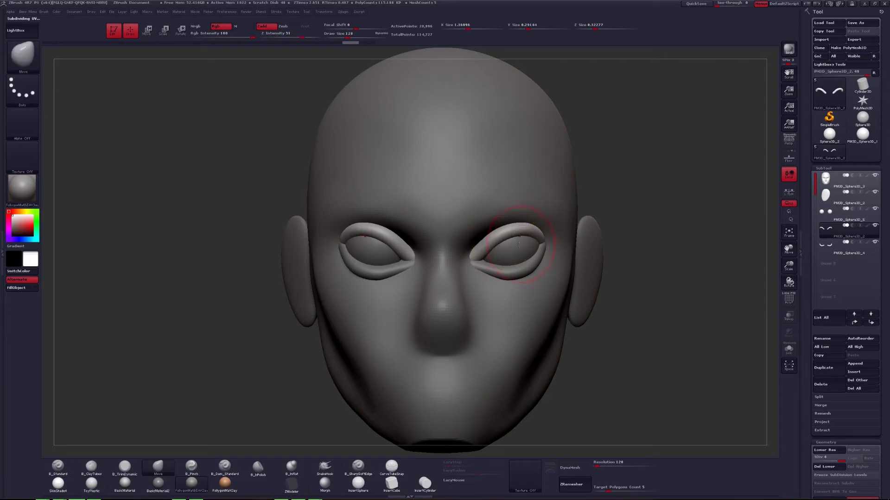
{"action": "left_click_drag", "start_coordinate": [503, 249], "coordinate": [555, 252]}
{"action": "left_click", "coordinate": [548, 258], "text": "alt"}
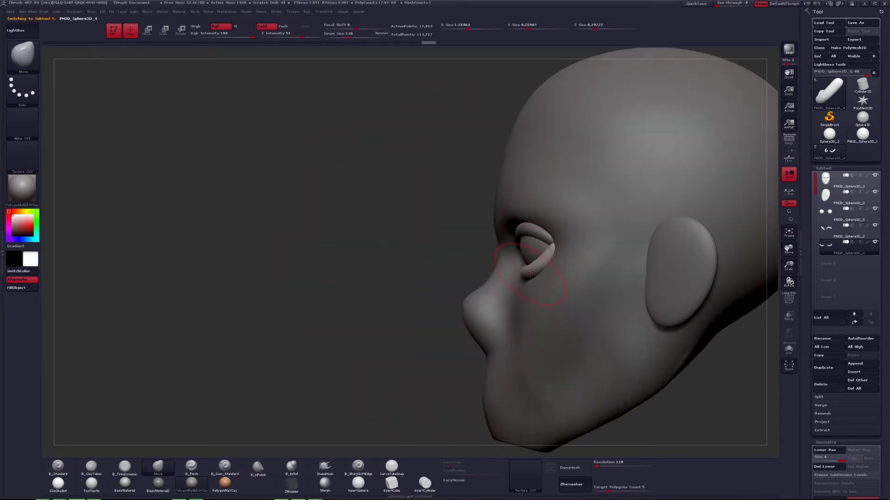
{"action": "left_click_drag", "start_coordinate": [530, 277], "coordinate": [498, 276]}
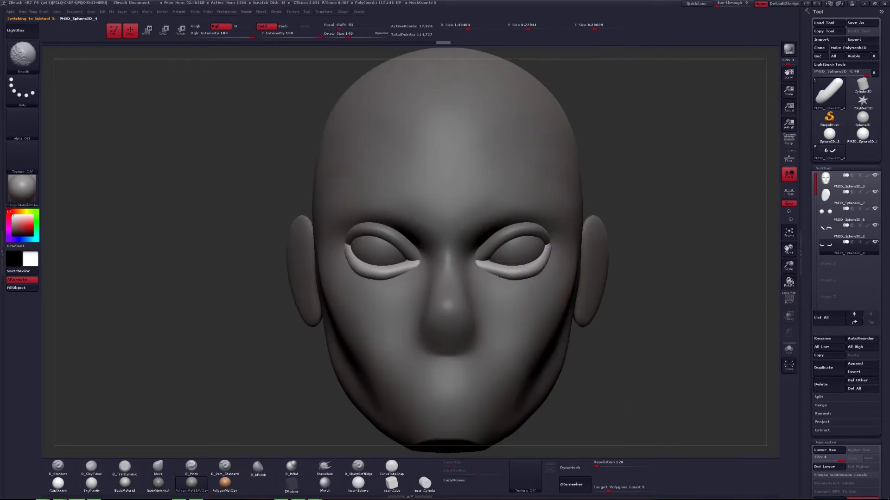
- Finish shaping the upper lids, then select the eyeballs and zoom in
{"action": "left_click", "coordinate": [520, 233], "text": "alt"}
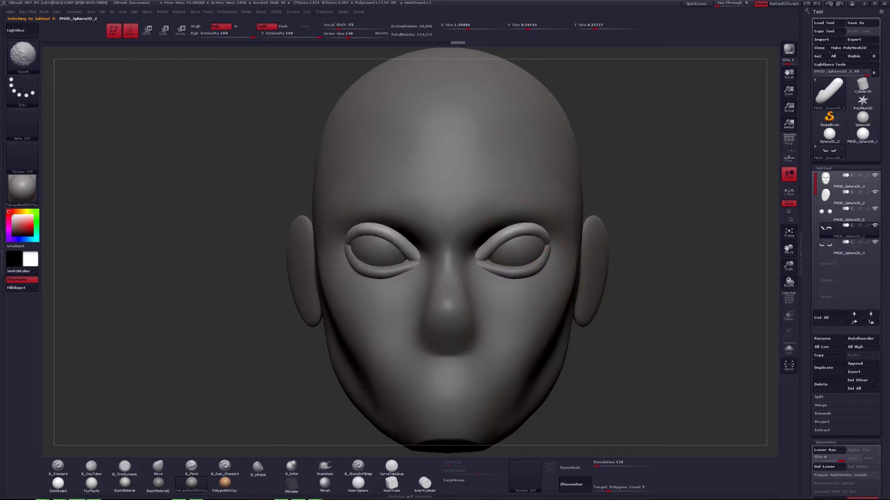
{"action": "mouse_move", "coordinate": [548, 248]}
{"action": "left_mouse_down"}
{"action": "mouse_move", "coordinate": [611, 260]}
{"action": "mouse_move", "coordinate": [616, 297]}
{"action": "left_mouse_up"}
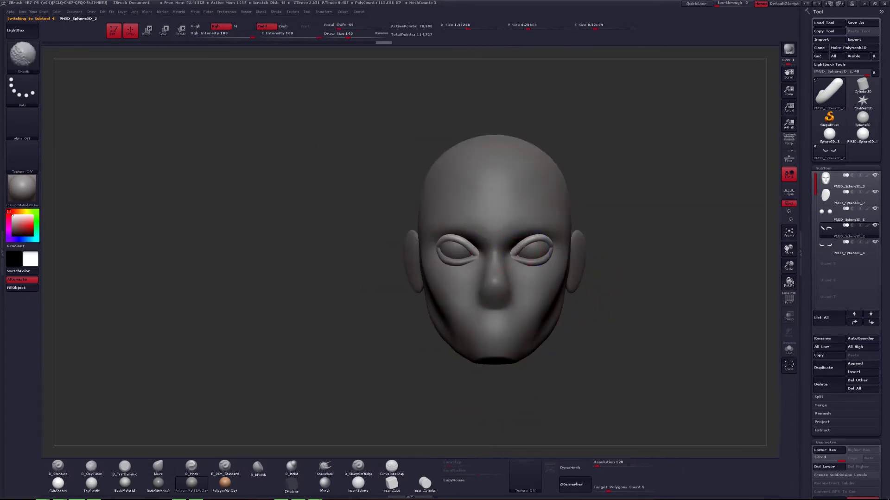
{"action": "left_click", "coordinate": [531, 250], "text": "alt"}
{"action": "left_click_drag", "start_coordinate": [533, 253], "coordinate": [546, 267], "text": "alt"}
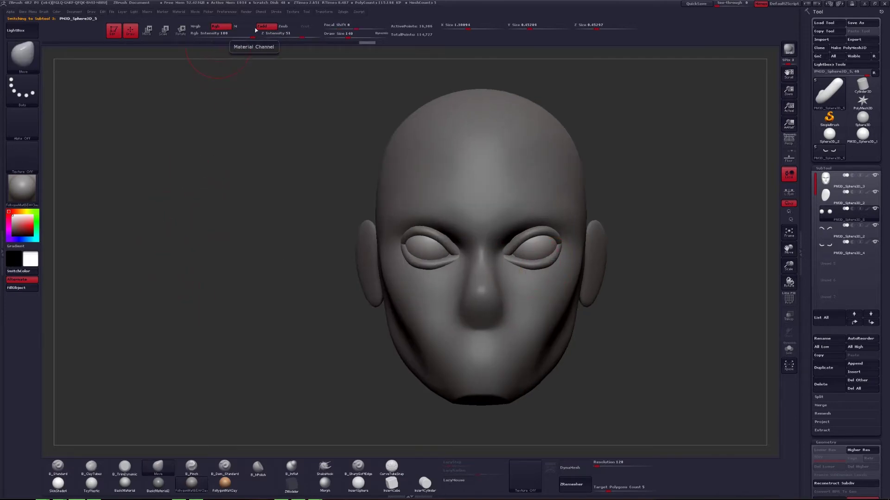
- Set the Standard brush to paint-only with SkinShade4 material and brush size 30
{"action": "key", "text": "b"}
{"action": "key", "text": "s"}
{"action": "key", "text": "t"}
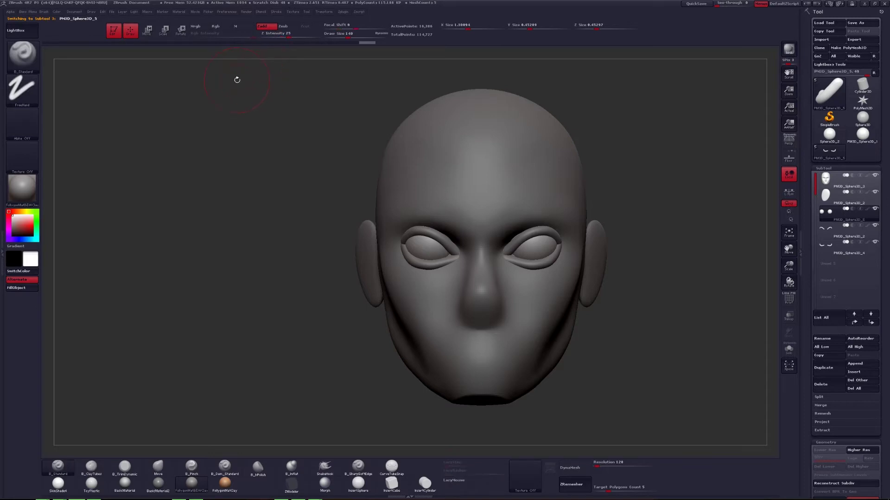
{"action": "left_click", "coordinate": [195, 26]}
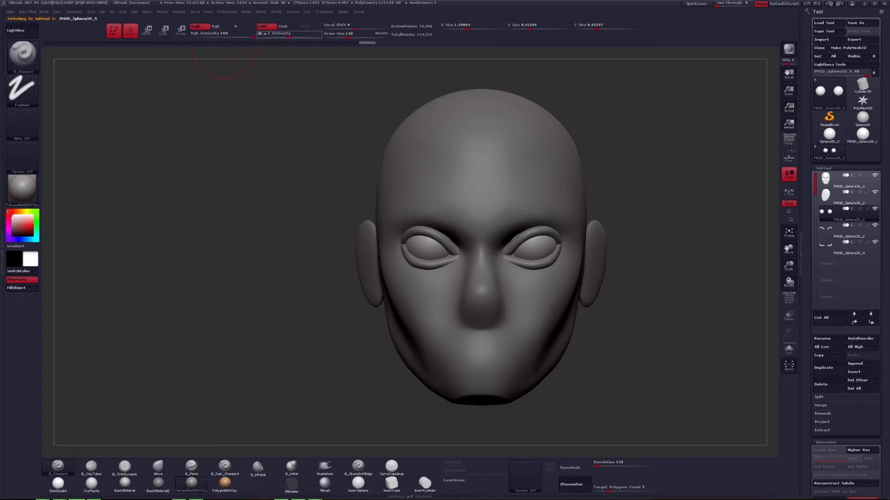
{"action": "left_click", "coordinate": [262, 27]}
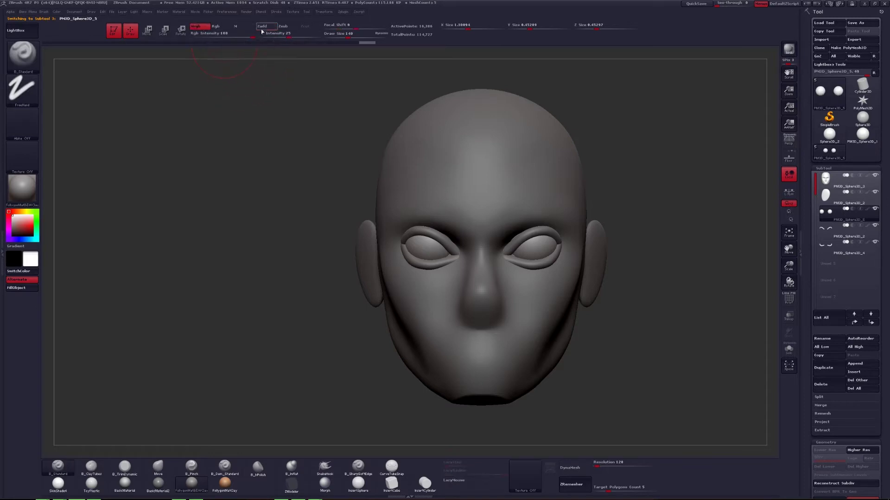
{"action": "left_click", "coordinate": [58, 483]}
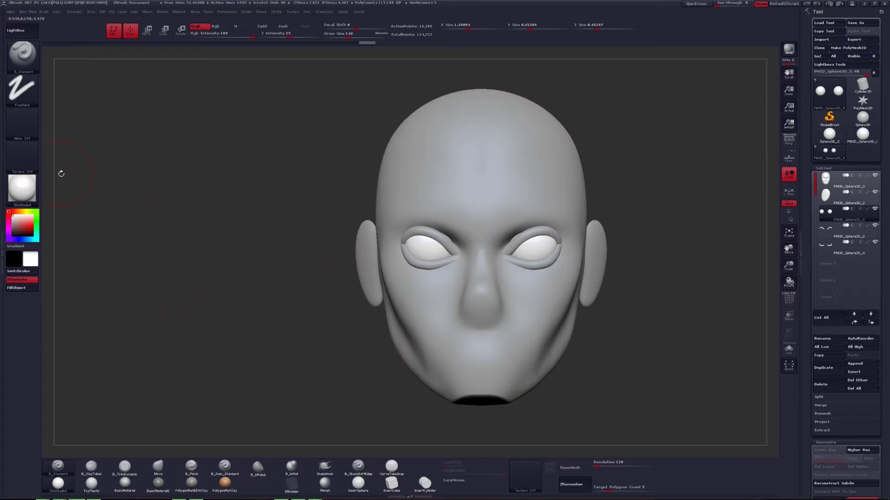
{"action": "key", "text": "space"}
{"action": "left_click_drag", "start_coordinate": [138, 198], "coordinate": [141, 198]}
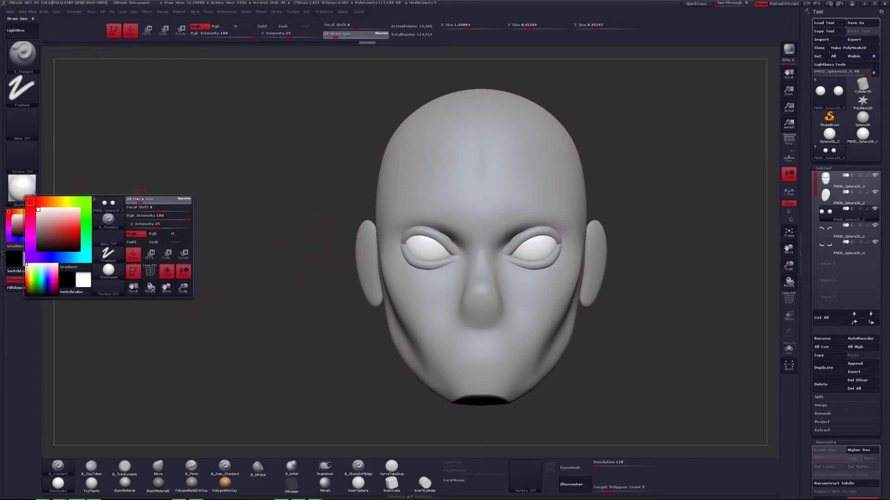
- Isolate the eyeball in wireframe and lasso-mask its pupil area, switching to MaskPen
{"action": "key", "text": "shift+ctrl+s"}
{"action": "left_click_drag", "start_coordinate": [377, 238], "coordinate": [450, 230]}
{"action": "key", "text": "shift+f"}
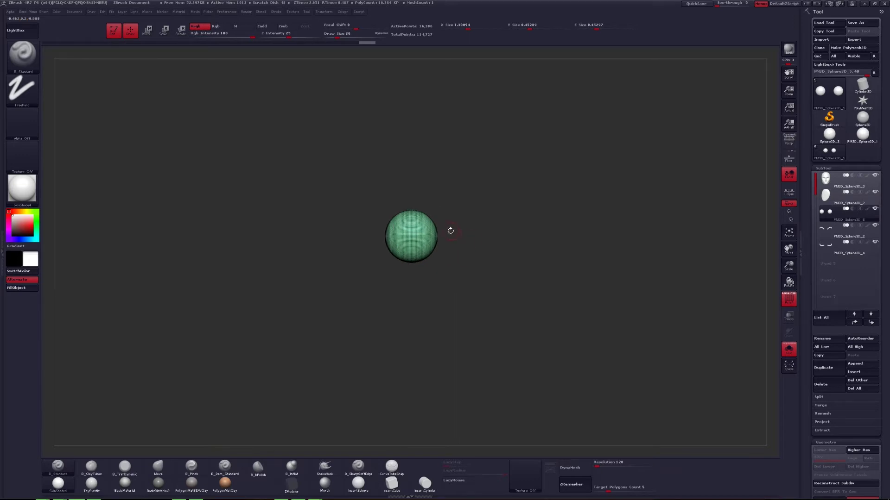
{"action": "key", "text": "f"}
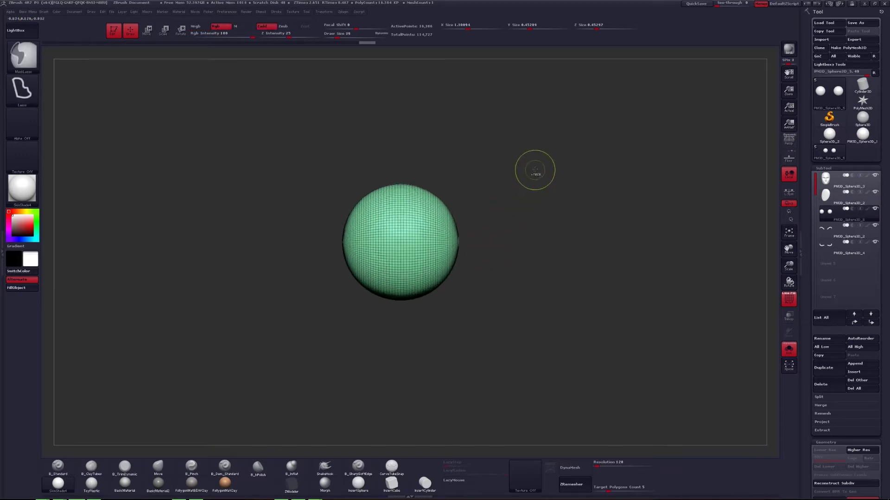
{"action": "mouse_move", "coordinate": [533, 172]}
{"action": "left_mouse_down", "text": "ctrl"}
{"action": "mouse_move", "coordinate": [462, 288]}
{"action": "mouse_move", "coordinate": [434, 181]}
{"action": "left_mouse_up", "text": "ctrl"}
{"action": "key", "text": "space"}
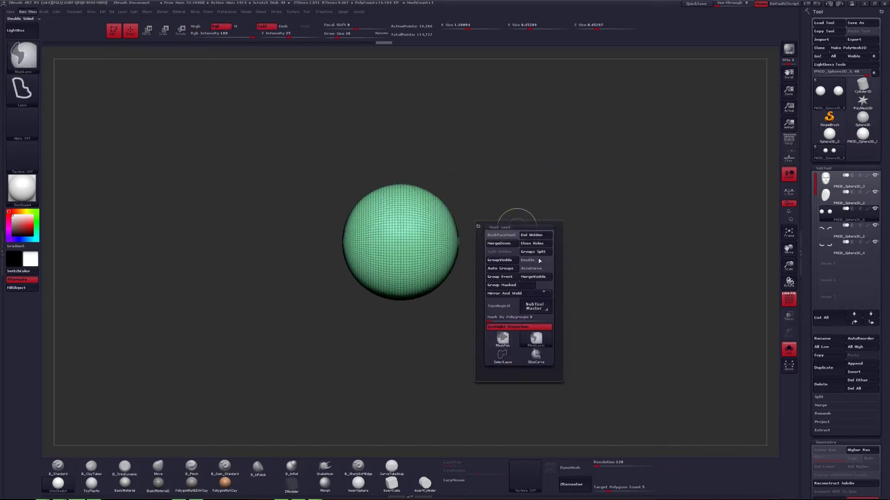
{"action": "left_click", "coordinate": [513, 339]}
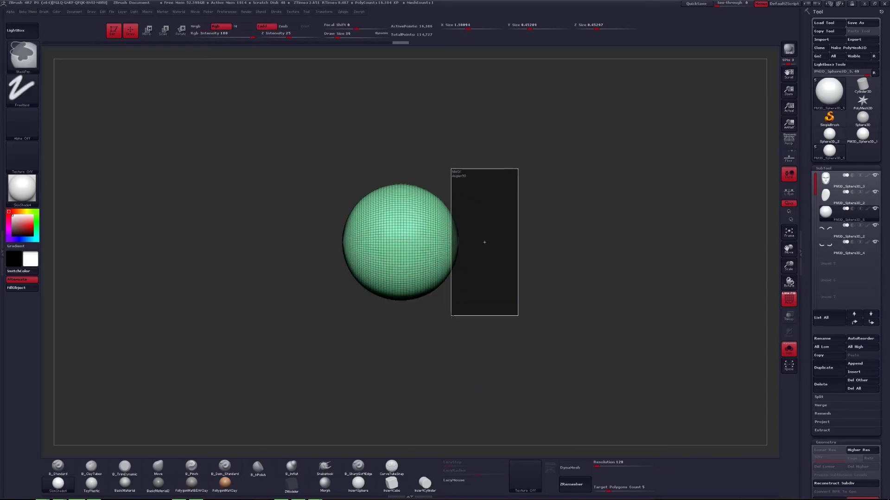
- Show the full head to check the pupil mask placement, then isolate the eyeball again
{"action": "key", "text": "shift+alt+s"}
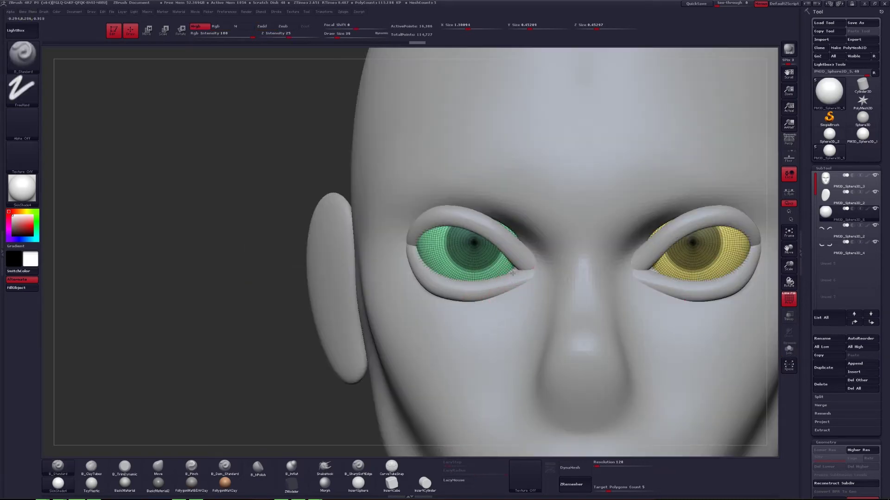
{"action": "key", "text": "f"}
{"action": "right_click_drag", "start_coordinate": [540, 254], "coordinate": [493, 242], "text": "alt"}
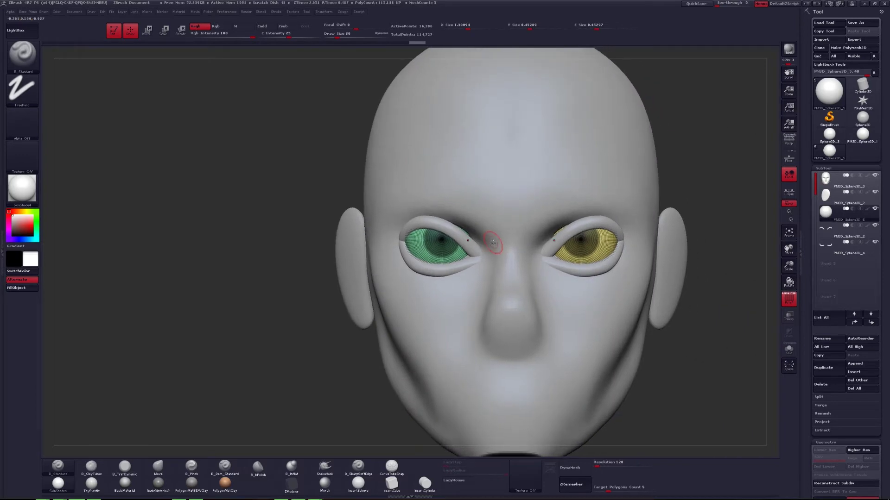
{"action": "mouse_move", "coordinate": [448, 242]}
{"action": "left_mouse_down"}
{"action": "mouse_move", "coordinate": [510, 232]}
{"action": "mouse_move", "coordinate": [479, 199]}
{"action": "mouse_move", "coordinate": [434, 306]}
{"action": "mouse_move", "coordinate": [456, 269]}
{"action": "mouse_move", "coordinate": [447, 240]}
{"action": "left_mouse_up"}
{"action": "key", "text": "shift+alt+s"}
{"action": "key", "text": "shift+alt+s"}
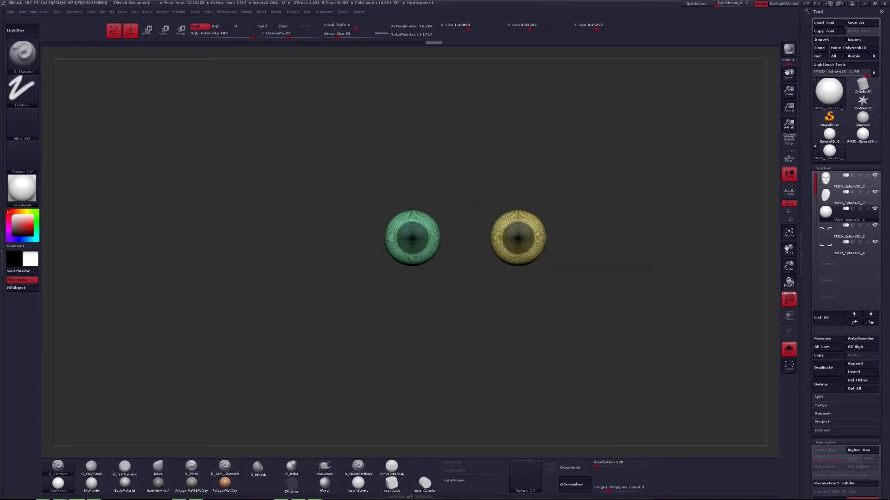
- Invert the eyeball mask, fill the pupils with black, then clear the mask
{"action": "key", "text": "shift+f"}
{"action": "left_click", "coordinate": [334, 244], "text": "ctrl"}
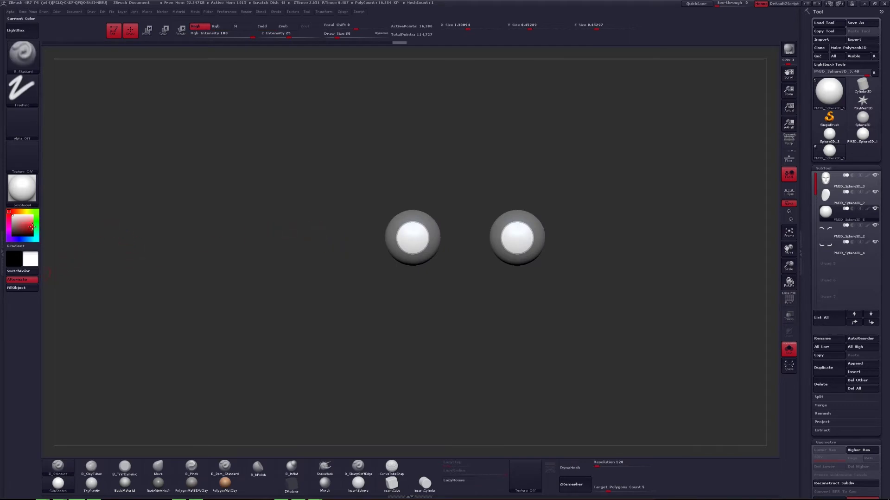
{"action": "left_click", "coordinate": [15, 240]}
{"action": "left_click", "coordinate": [16, 288]}
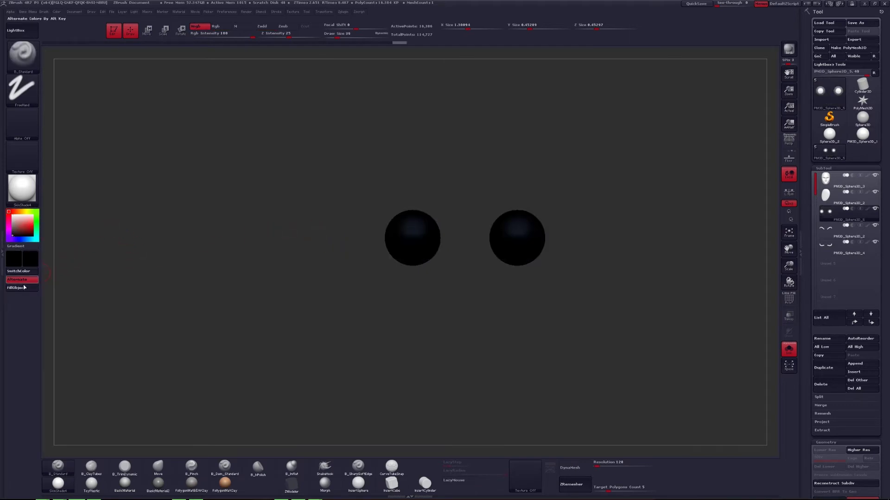
{"action": "left_click", "coordinate": [161, 247], "text": "ctrl"}
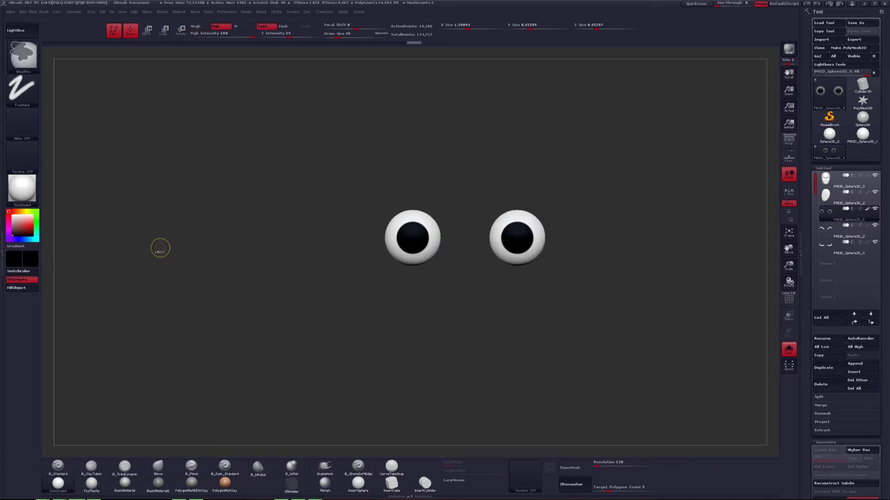
- Reset colour to white and fill both eyes with the shiny ToyPlastic material only
{"action": "left_click", "coordinate": [13, 216]}
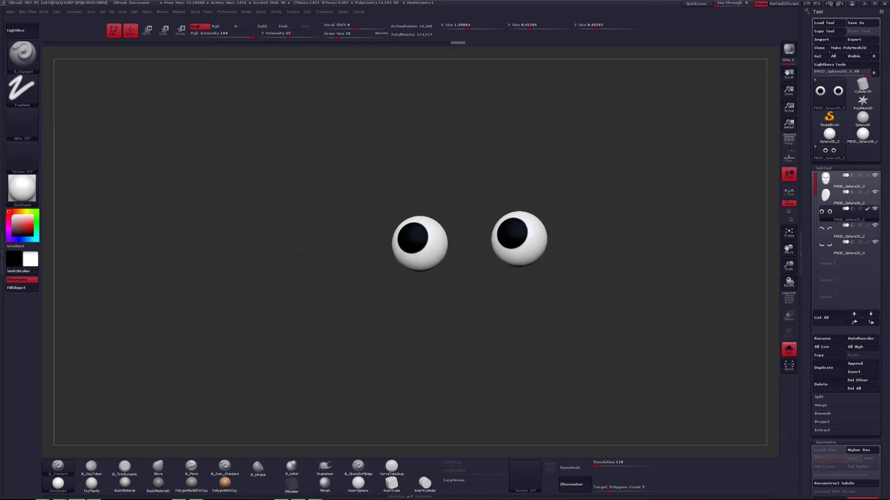
{"action": "left_click", "coordinate": [100, 490]}
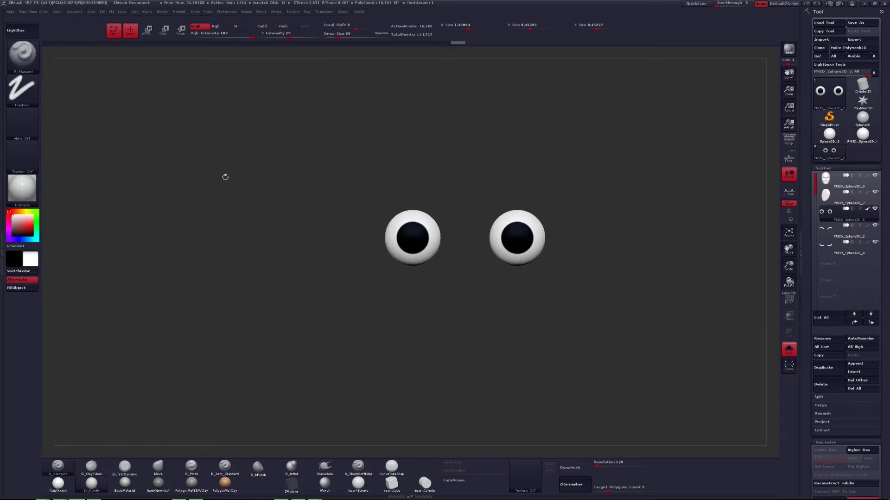
{"action": "left_click", "coordinate": [243, 26]}
{"action": "left_click", "coordinate": [28, 287]}
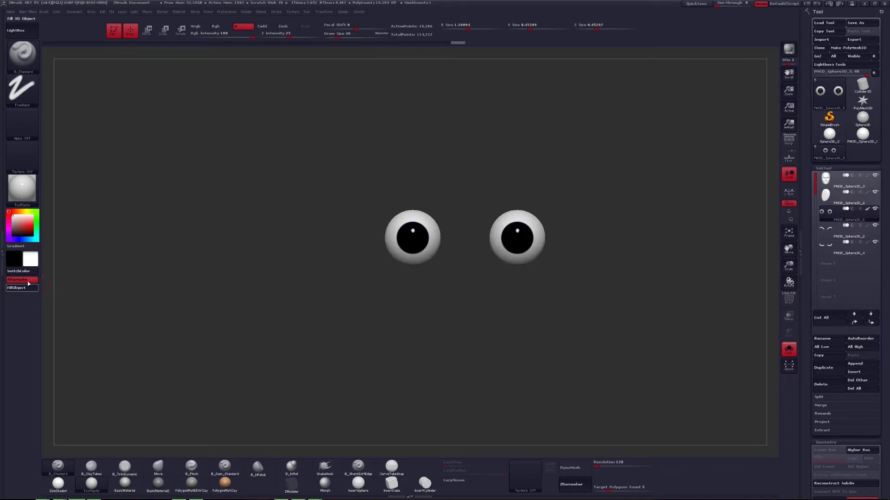
- Toggle between the isolated eyes and the full head to check how the eyes fit
{"action": "key", "text": "alt+s"}
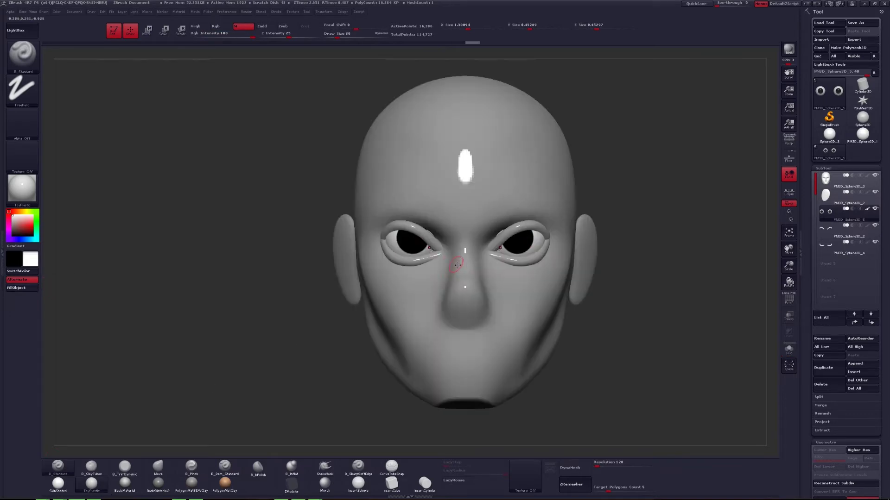
{"action": "right_click_drag", "start_coordinate": [533, 270], "coordinate": [488, 238], "text": "alt"}
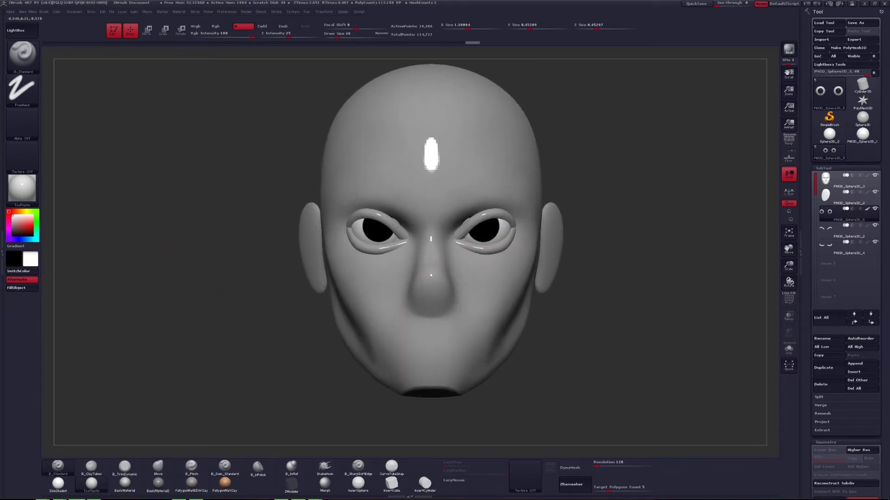
{"action": "key", "text": "alt+s"}
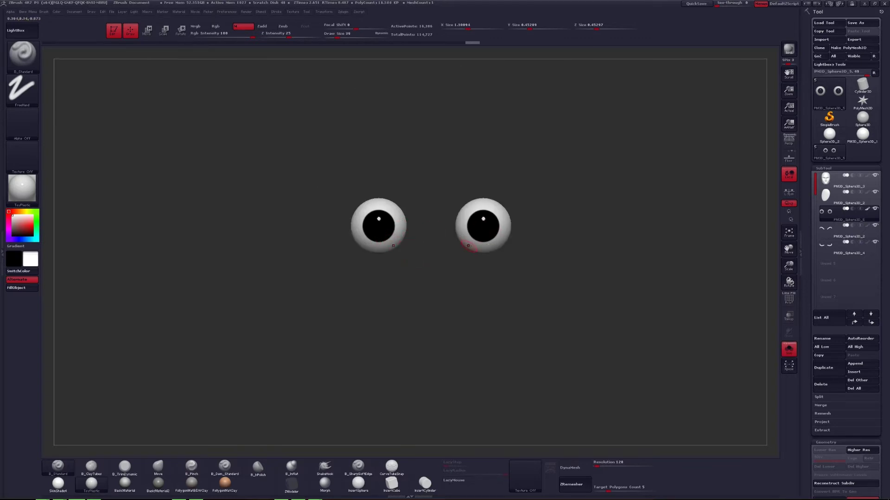
{"action": "key", "text": "alt+s"}
- Inspect the head in side profile and switch it to the matte PolygonMatB&WClay material
{"action": "right_click_drag", "start_coordinate": [500, 234], "coordinate": [483, 230], "text": "alt"}
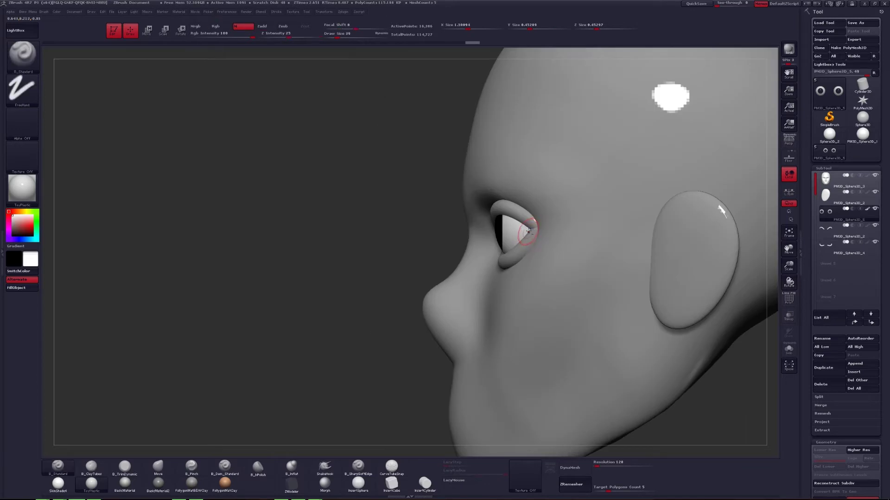
{"action": "right_click_drag", "start_coordinate": [496, 225], "coordinate": [461, 228]}
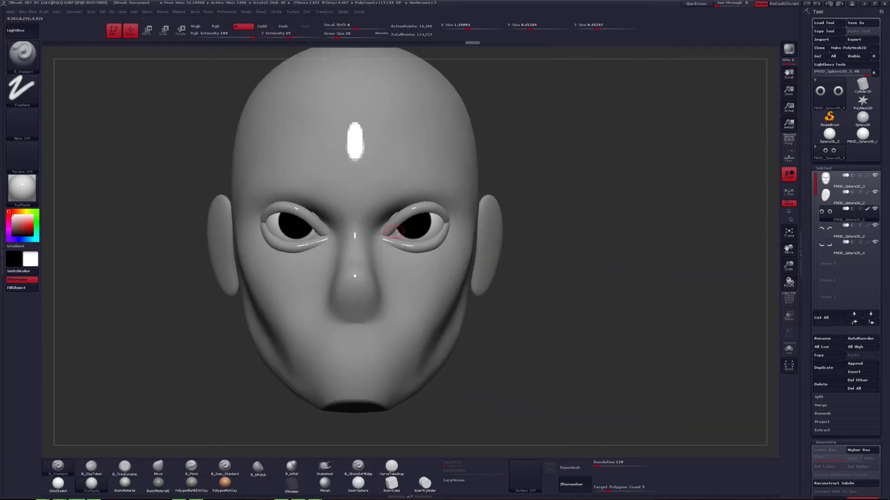
{"action": "right_click_drag", "start_coordinate": [323, 193], "coordinate": [416, 201], "text": "alt"}
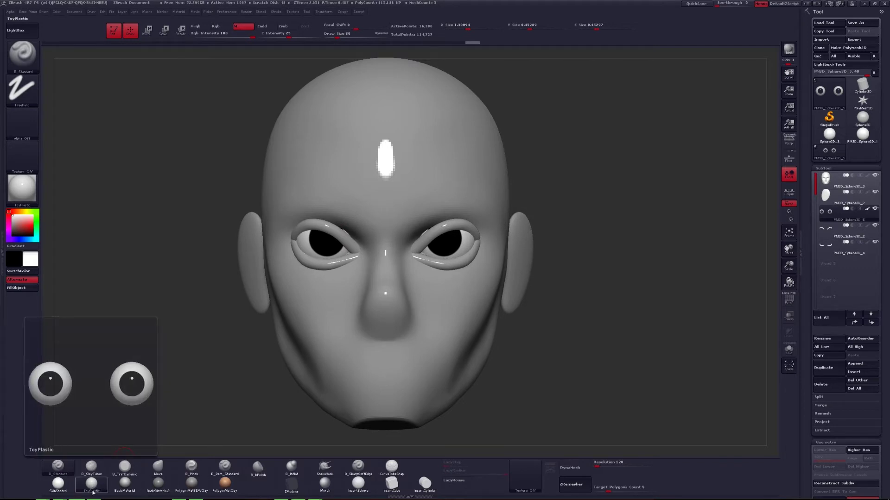
{"action": "left_click", "coordinate": [192, 484]}
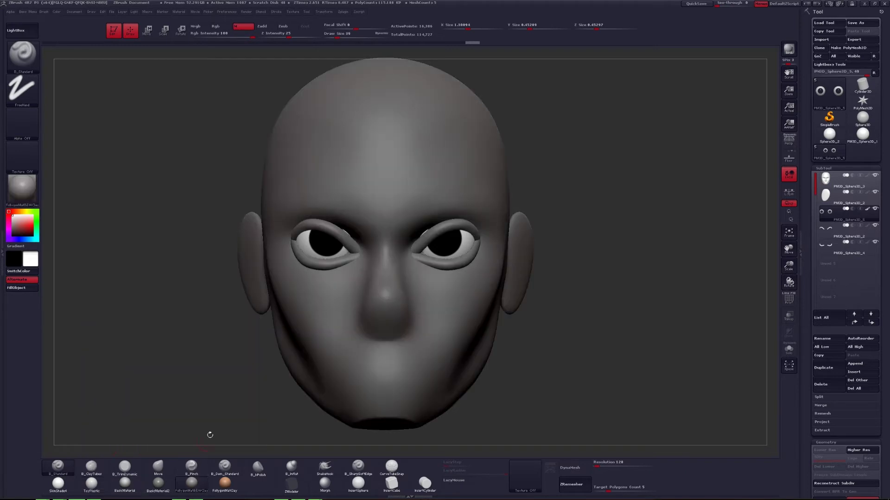
{"action": "left_click", "coordinate": [330, 302], "text": "alt"}
- Move the light to the front of the preview sphere so the face is evenly lit
{"action": "left_click_drag", "start_coordinate": [467, 205], "coordinate": [456, 207]}
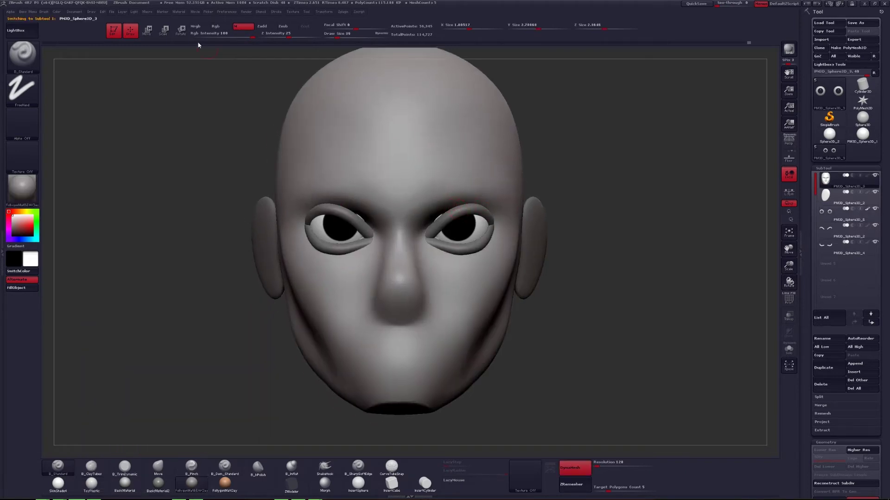
{"action": "left_click", "coordinate": [134, 12]}
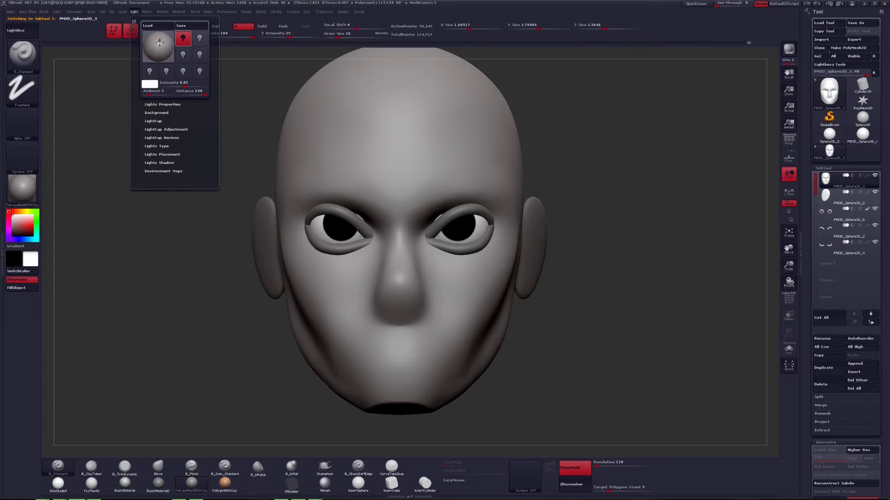
{"action": "left_click", "coordinate": [158, 44]}
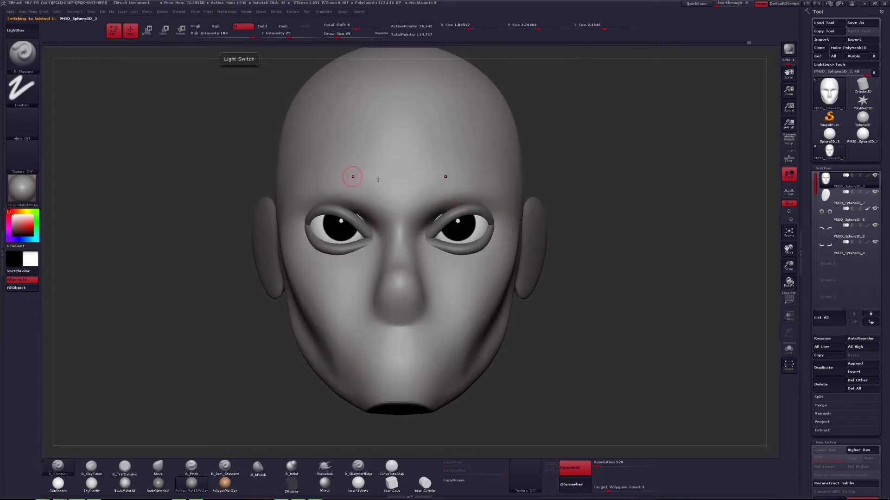
{"action": "left_click_drag", "start_coordinate": [400, 202], "coordinate": [380, 177], "text": "alt"}
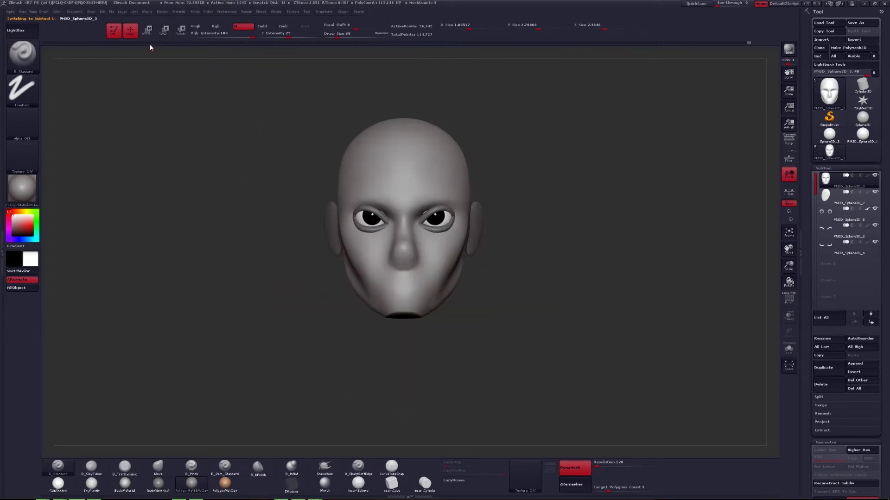
{"action": "left_click", "coordinate": [147, 12]}
{"action": "left_click", "coordinate": [134, 12]}
- Preview the head in BasicMaterial, then revert to the PolygonMatB&WClay material
{"action": "left_click_drag", "start_coordinate": [306, 259], "coordinate": [300, 293]}
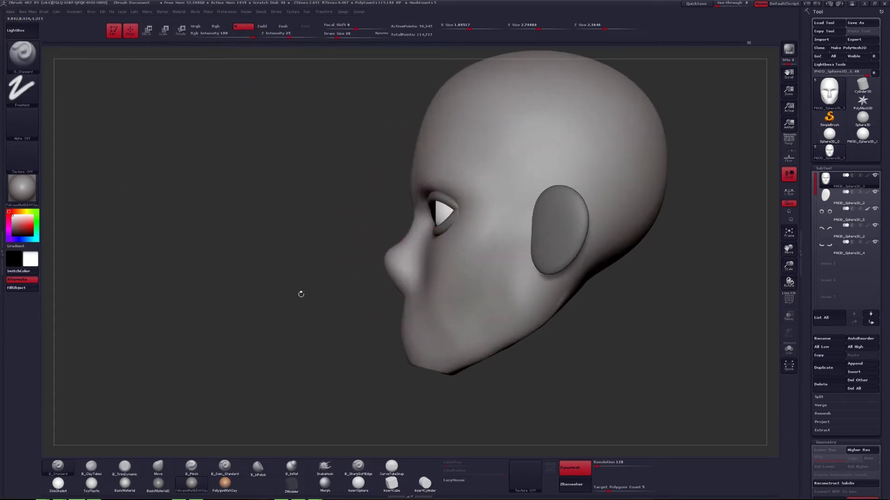
{"action": "left_click", "coordinate": [124, 487]}
{"action": "left_click", "coordinate": [191, 484]}
{"action": "left_click_drag", "start_coordinate": [280, 321], "coordinate": [446, 258]}
- Reshape the eyelid tubes with the Move brush at size 140
{"action": "left_click", "coordinate": [460, 235], "text": "alt"}
{"action": "key", "text": "b"}
{"action": "key", "text": "m"}
{"action": "key", "text": "v"}
{"action": "scroll", "coordinate": [474, 246], "scroll_direction": "up", "scroll_amount": 3}
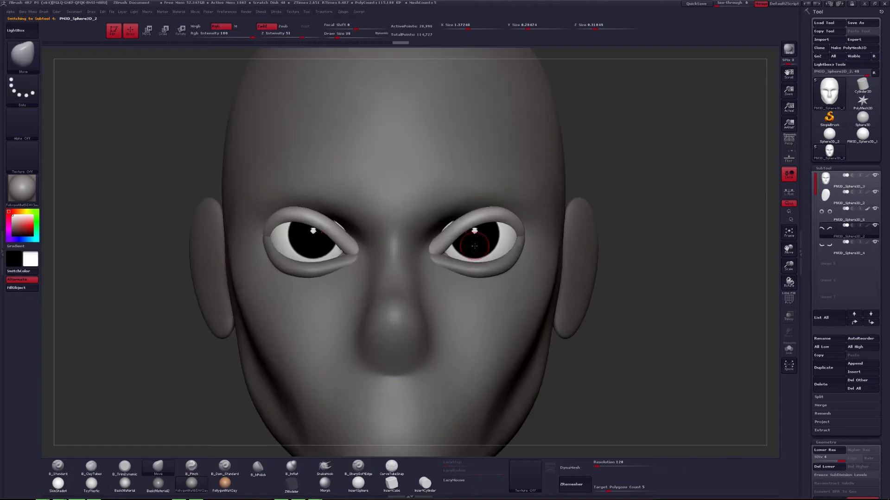
{"action": "key", "text": "space"}
{"action": "mouse_move", "coordinate": [443, 232]}
{"action": "left_mouse_down"}
{"action": "mouse_move", "coordinate": [448, 251]}
{"action": "mouse_move", "coordinate": [521, 239]}
{"action": "mouse_move", "coordinate": [518, 230]}
{"action": "left_mouse_up"}
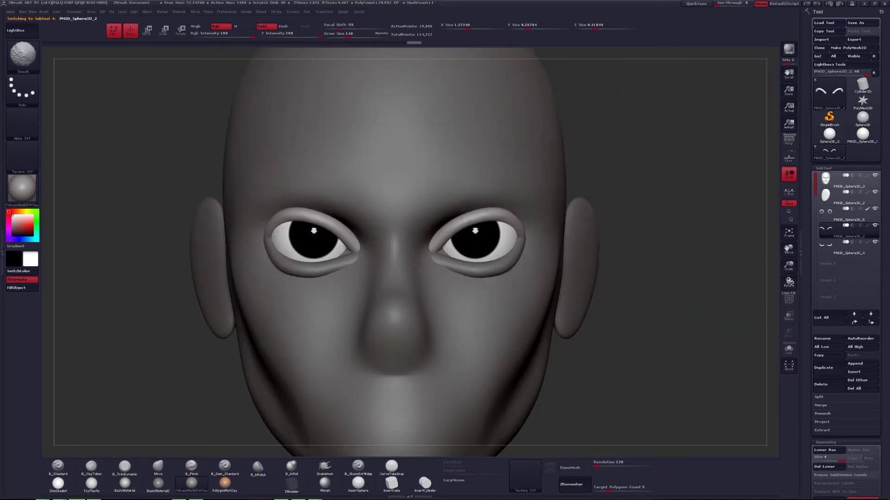
{"action": "left_click", "coordinate": [461, 294], "text": "alt"}
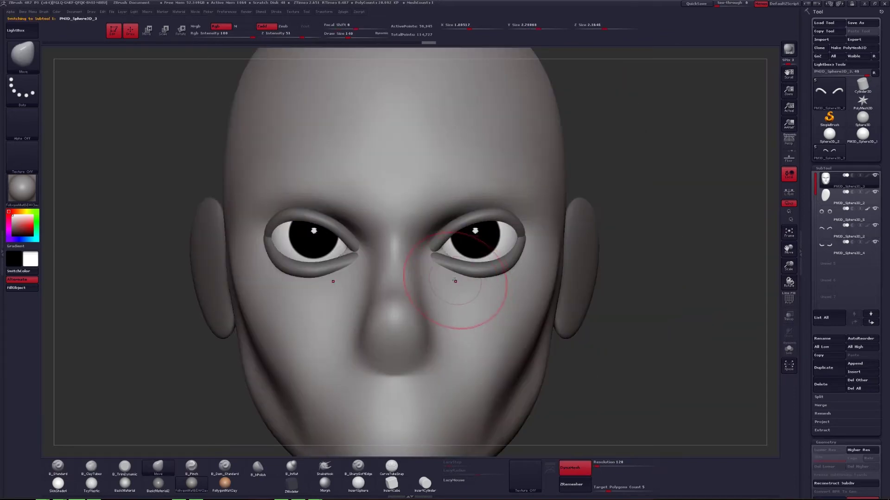
{"action": "mouse_move", "coordinate": [461, 295]}
{"action": "left_mouse_down"}
{"action": "mouse_move", "coordinate": [462, 278]}
{"action": "mouse_move", "coordinate": [481, 278]}
{"action": "mouse_move", "coordinate": [466, 258]}
{"action": "mouse_move", "coordinate": [496, 255]}
{"action": "mouse_move", "coordinate": [477, 269]}
{"action": "mouse_move", "coordinate": [470, 232]}
{"action": "left_mouse_up"}
- Work the head with ClayTubes and Pinch, and subdivide the head mesh one level
{"action": "key", "text": "b"}
{"action": "key", "text": "c"}
{"action": "key", "text": "t"}
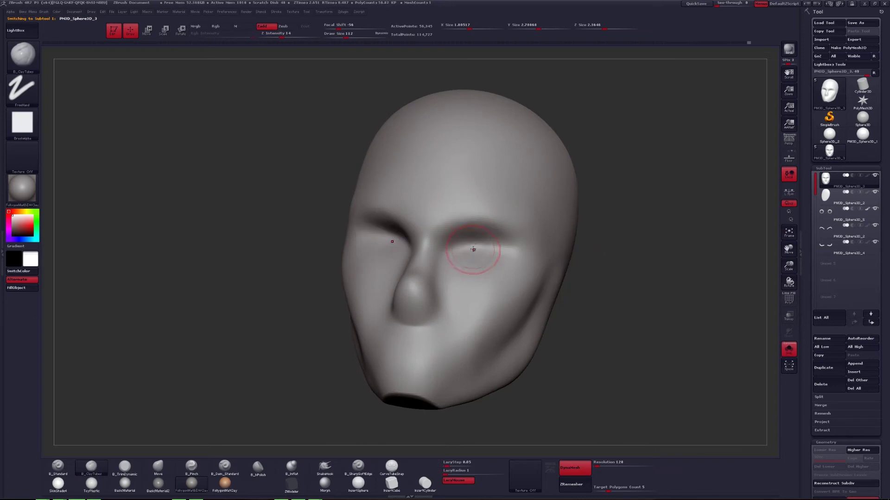
{"action": "mouse_move", "coordinate": [474, 233]}
{"action": "left_mouse_down"}
{"action": "mouse_move", "coordinate": [463, 246]}
{"action": "mouse_move", "coordinate": [483, 261]}
{"action": "mouse_move", "coordinate": [459, 246]}
{"action": "left_mouse_up"}
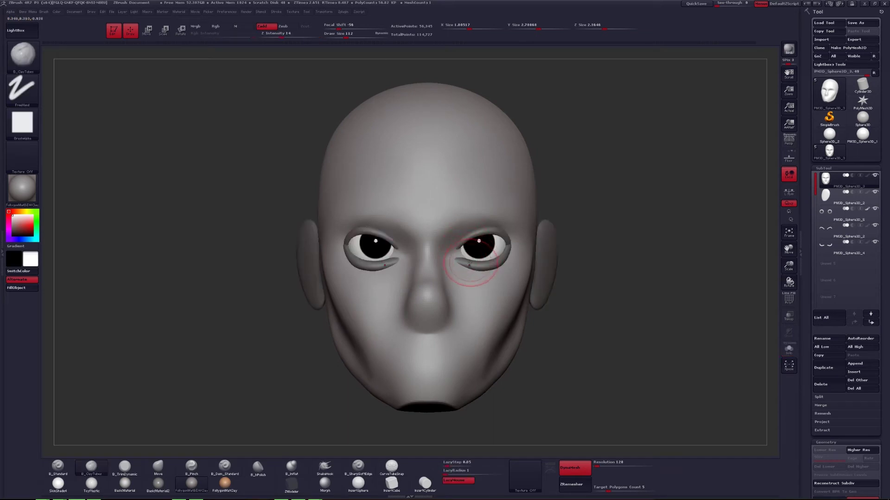
{"action": "key", "text": "b"}
{"action": "key", "text": "p"}
{"action": "key", "text": "i"}
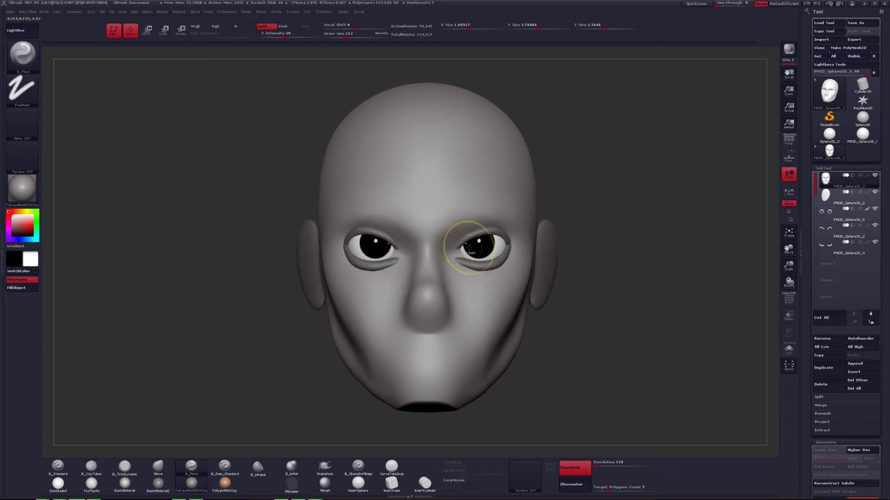
{"action": "key", "text": "ctrl+d"}
{"action": "mouse_move", "coordinate": [579, 259]}
{"action": "left_mouse_down"}
{"action": "mouse_move", "coordinate": [616, 267]}
{"action": "mouse_move", "coordinate": [579, 260]}
{"action": "left_mouse_up"}
- Crease and move the eyelid flesh with Pinch and Move, toggling the eyes and ears in and out of view
{"action": "key", "text": "b"}
{"action": "key", "text": "m"}
{"action": "key", "text": "v"}
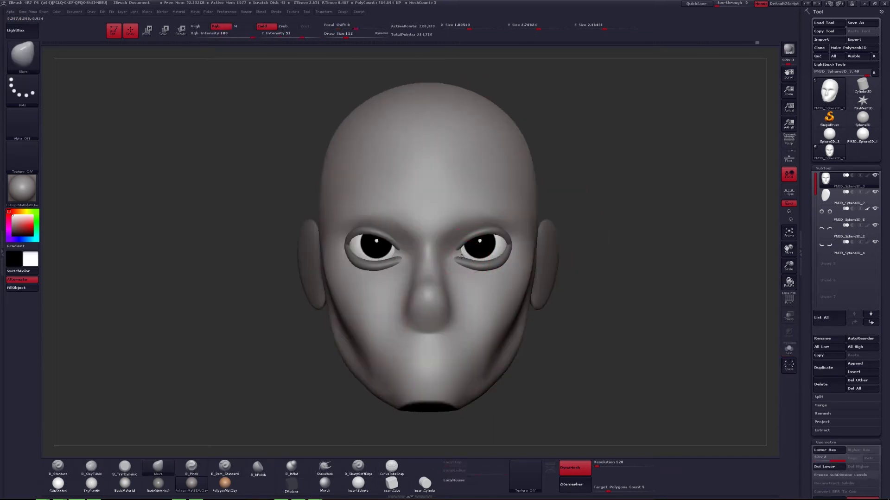
{"action": "key", "text": "ctrl+shift+s"}
{"action": "key", "text": "b"}
{"action": "key", "text": "p"}
{"action": "key", "text": "i"}
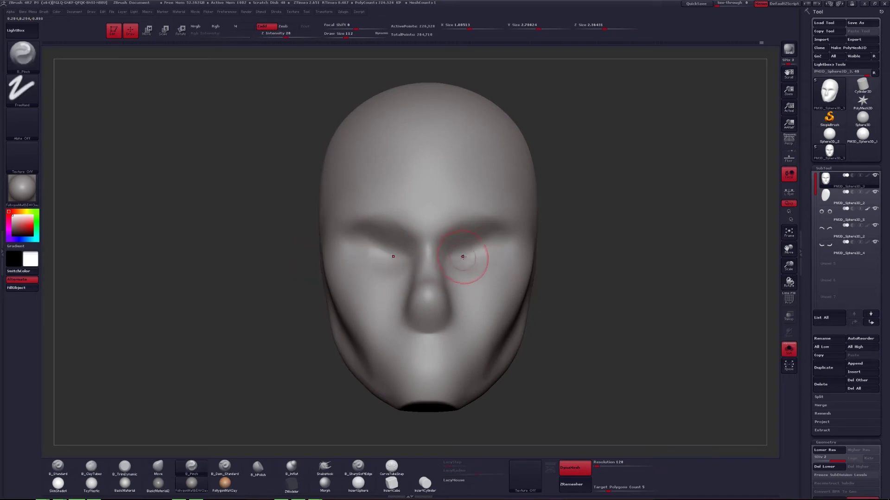
{"action": "left_click_drag", "start_coordinate": [461, 258], "coordinate": [439, 258]}
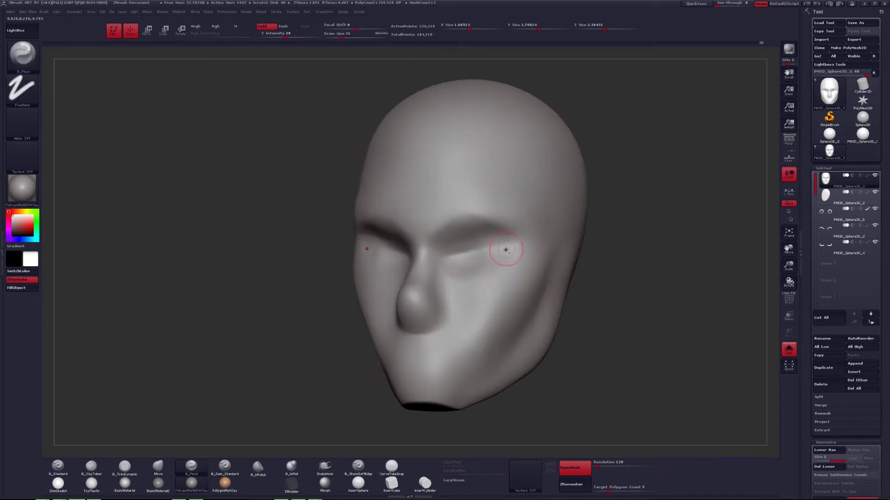
{"action": "key", "text": "ctrl+shift+s"}
{"action": "left_click_drag", "start_coordinate": [449, 256], "coordinate": [468, 253], "text": "shift"}
{"action": "key", "text": "b"}
{"action": "key", "text": "m"}
{"action": "key", "text": "v"}
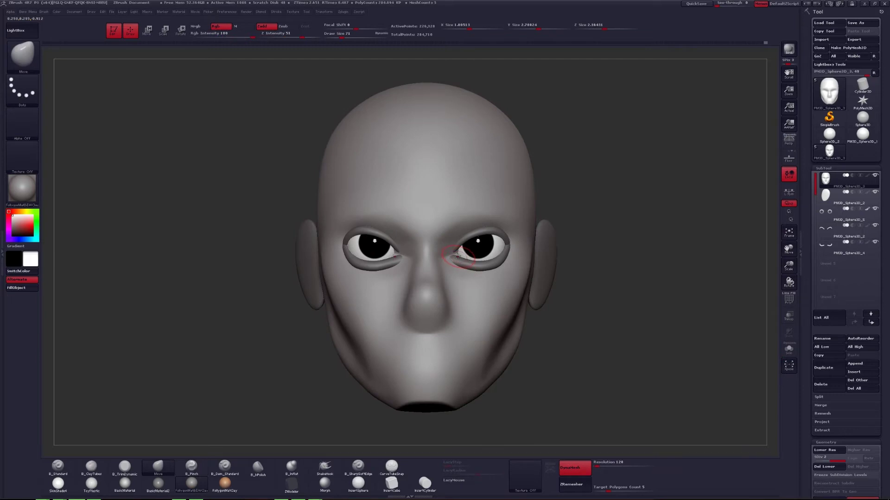
{"action": "key", "text": "space"}
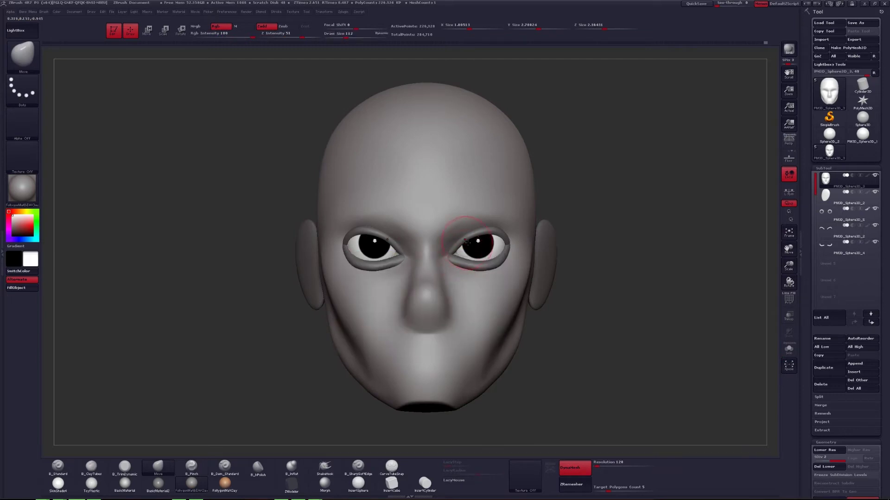
- With the head isolated, build up the eye-socket flesh using ClayTubes and Pinch
{"action": "key", "text": "ctrl+shift+s"}
{"action": "key", "text": "b"}
{"action": "key", "text": "c"}
{"action": "key", "text": "t"}
{"action": "key", "text": "b"}
{"action": "key", "text": "p"}
{"action": "key", "text": "i"}
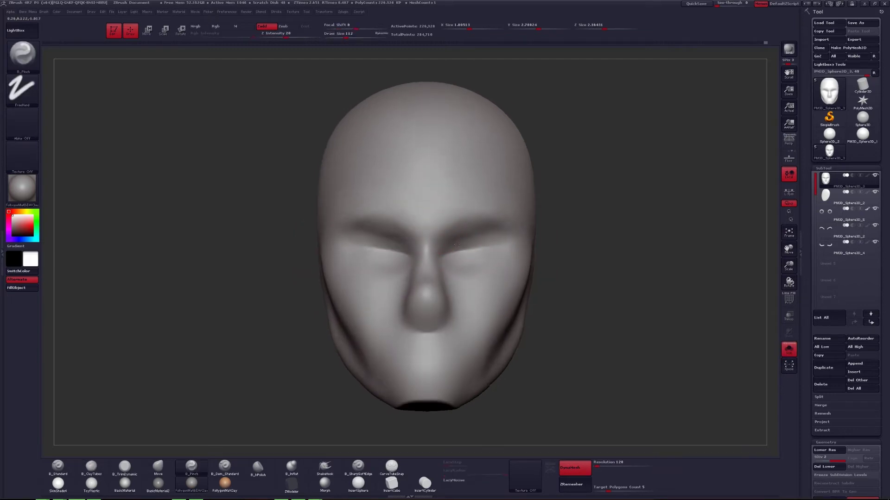
{"action": "key", "text": "ctrl+shift+s"}
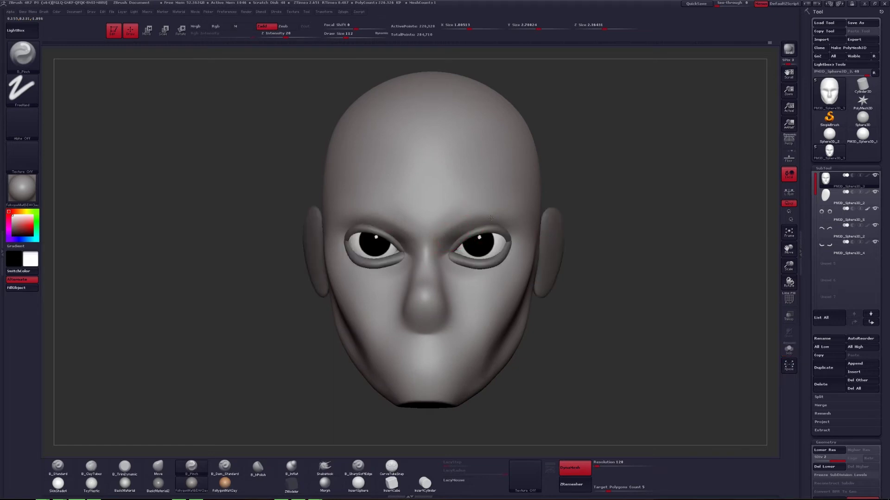
- Check the head in three-quarter and side profile, then enlarge the Move brush
{"action": "left_click_drag", "start_coordinate": [492, 217], "coordinate": [431, 244]}
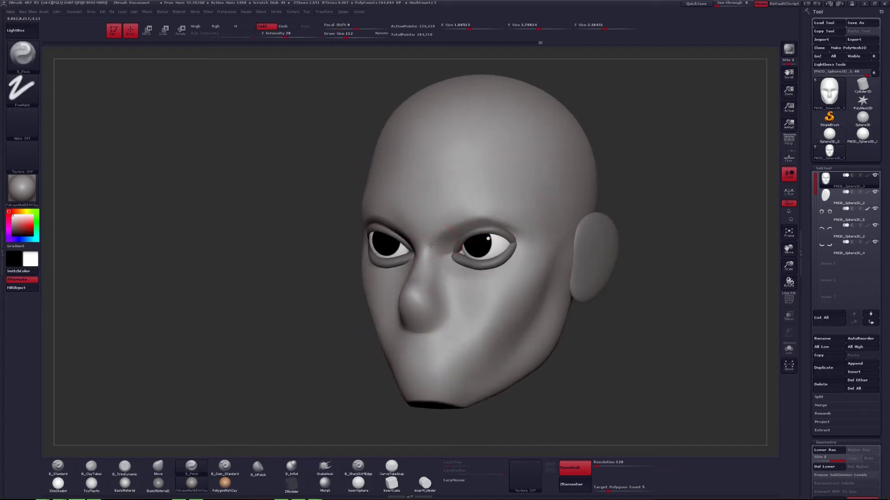
{"action": "left_click_drag", "start_coordinate": [528, 229], "coordinate": [553, 227]}
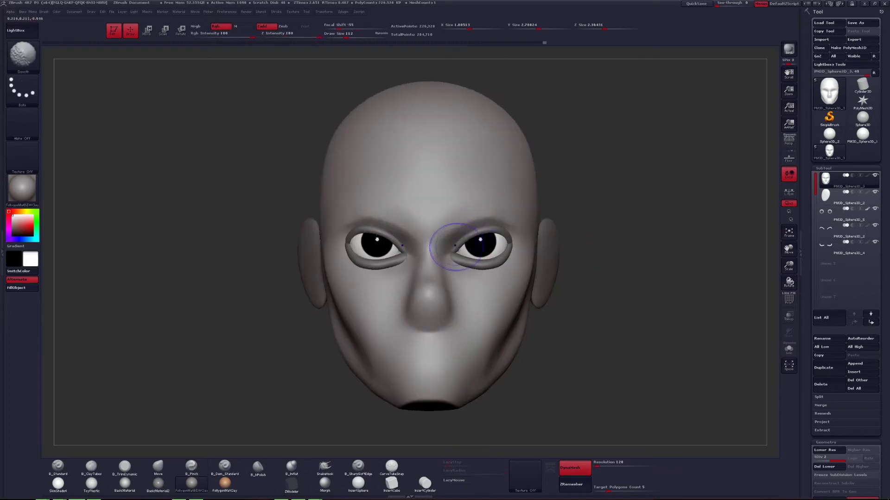
{"action": "left_click_drag", "start_coordinate": [391, 213], "coordinate": [497, 260]}
{"action": "key", "text": "space"}
{"action": "key", "text": "b"}
{"action": "key", "text": "m"}
{"action": "key", "text": "v"}
{"action": "key", "text": "bracketright"}
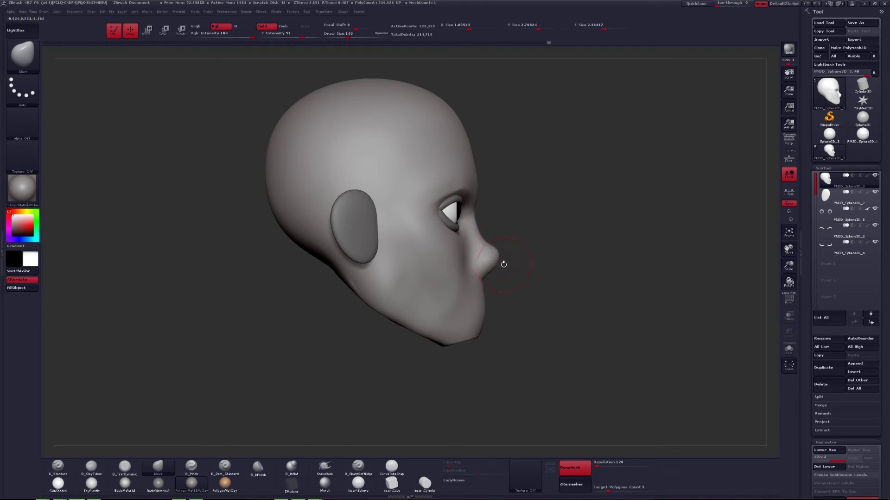
- At the lower subdivision level, flatten and smooth the snout with TrimDynamic and Smooth
{"action": "key", "text": "space"}
{"action": "mouse_move", "coordinate": [497, 261]}
{"action": "left_mouse_down"}
{"action": "mouse_move", "coordinate": [550, 293]}
{"action": "mouse_move", "coordinate": [512, 289]}
{"action": "mouse_move", "coordinate": [529, 288]}
{"action": "mouse_move", "coordinate": [536, 301]}
{"action": "mouse_move", "coordinate": [487, 362]}
{"action": "mouse_move", "coordinate": [563, 286]}
{"action": "left_mouse_up"}
{"action": "key", "text": "shift+d"}
{"action": "left_click_drag", "start_coordinate": [536, 317], "coordinate": [547, 299], "text": "shift"}
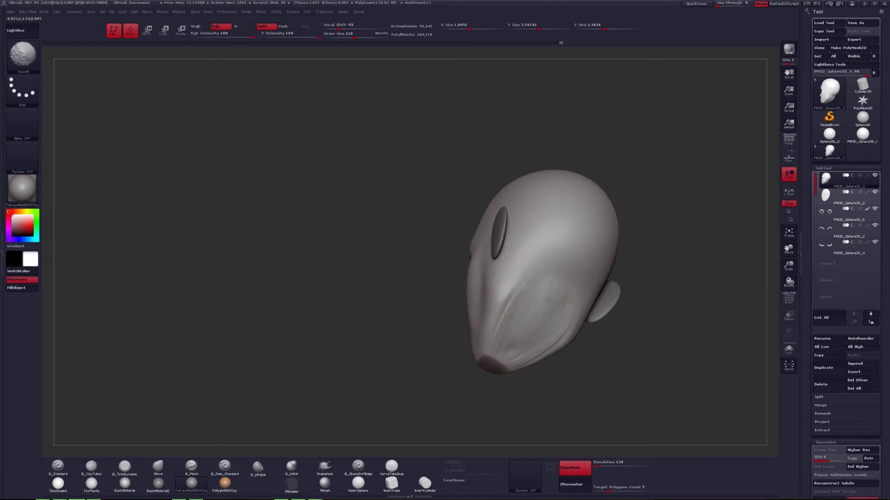
{"action": "key", "text": "b"}
{"action": "mouse_move", "coordinate": [527, 334]}
{"action": "left_mouse_down"}
{"action": "mouse_move", "coordinate": [510, 341]}
{"action": "mouse_move", "coordinate": [503, 331]}
{"action": "left_mouse_up"}
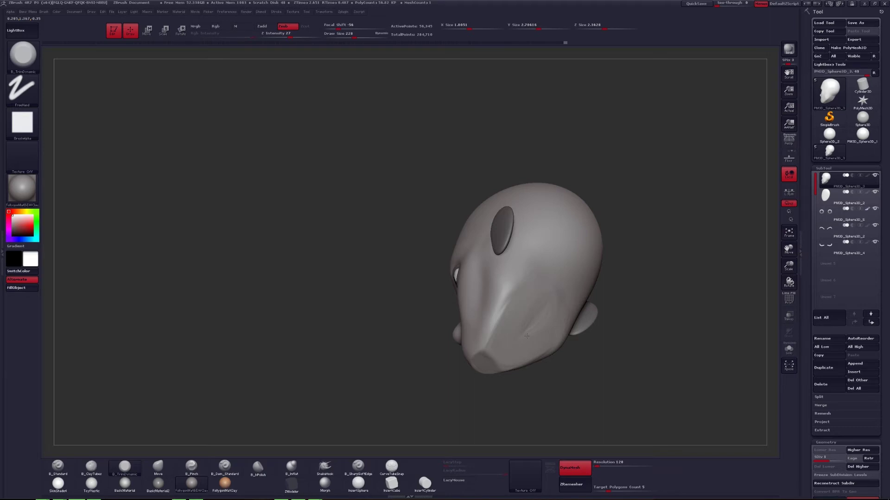
{"action": "key", "text": "shift"}
{"action": "mouse_move", "coordinate": [525, 326]}
{"action": "left_mouse_down"}
{"action": "mouse_move", "coordinate": [500, 320]}
{"action": "mouse_move", "coordinate": [528, 326]}
{"action": "mouse_move", "coordinate": [533, 318]}
{"action": "mouse_move", "coordinate": [482, 298]}
{"action": "left_mouse_up"}
- Slim the nose with Move in profile and pinch in the nasolabial folds
{"action": "key", "text": "b"}
{"action": "key", "text": "m"}
{"action": "key", "text": "v"}
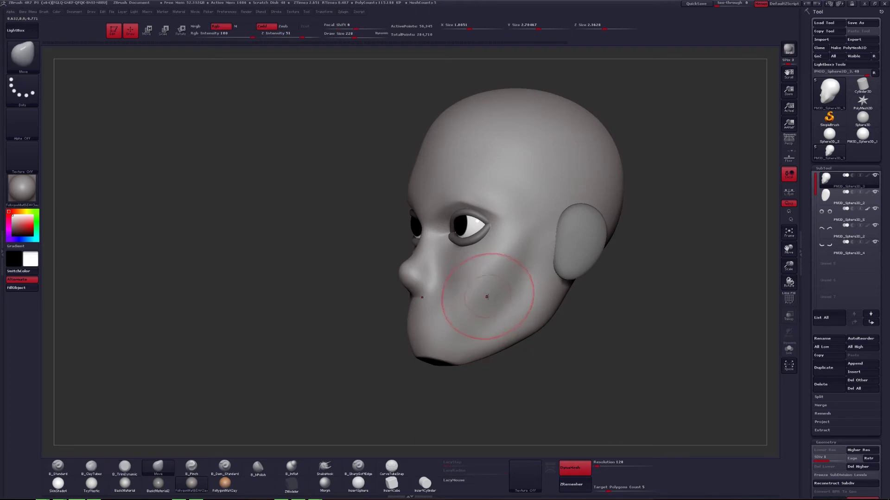
{"action": "key", "text": "space"}
{"action": "mouse_move", "coordinate": [510, 371]}
{"action": "left_mouse_down"}
{"action": "mouse_move", "coordinate": [481, 340]}
{"action": "mouse_move", "coordinate": [484, 357]}
{"action": "left_mouse_up"}
{"action": "key", "text": "ctrl+z"}
{"action": "key", "text": "b"}
{"action": "key", "text": "p"}
{"action": "key", "text": "i"}
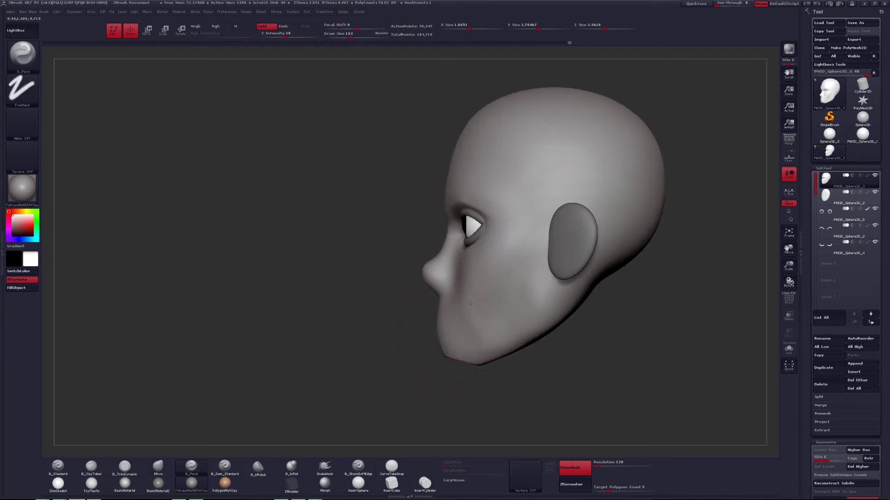
{"action": "left_click_drag", "start_coordinate": [511, 240], "coordinate": [507, 258]}
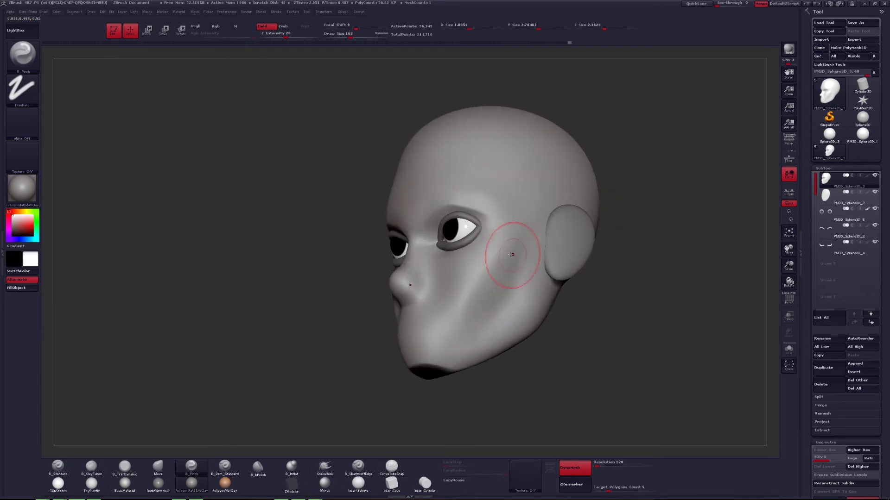
{"action": "mouse_move", "coordinate": [474, 360]}
{"action": "left_mouse_down"}
{"action": "mouse_move", "coordinate": [492, 299]}
{"action": "mouse_move", "coordinate": [480, 352]}
{"action": "mouse_move", "coordinate": [460, 367]}
{"action": "mouse_move", "coordinate": [477, 324]}
{"action": "left_mouse_up"}
- Back at the higher subdivision level, shape and smooth the mouth area with ClayTubes, then Move
{"action": "key", "text": "d"}
{"action": "right_click", "coordinate": [463, 361]}
{"action": "key", "text": "b"}
{"action": "key", "text": "c"}
{"action": "key", "text": "t"}
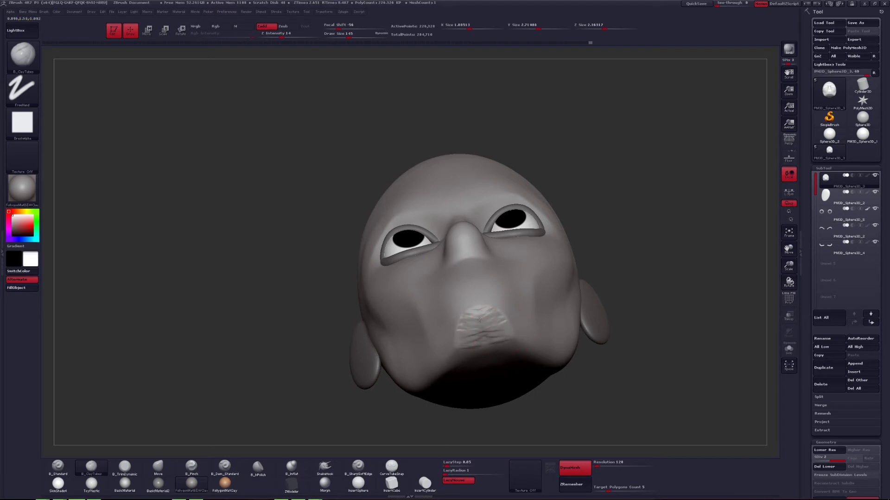
{"action": "left_click_drag", "start_coordinate": [479, 320], "coordinate": [486, 332], "text": "shift"}
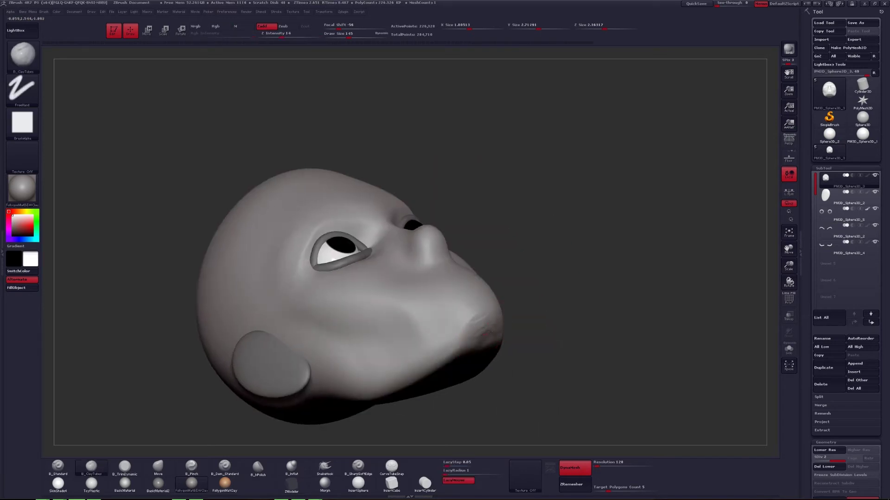
{"action": "key", "text": "shift"}
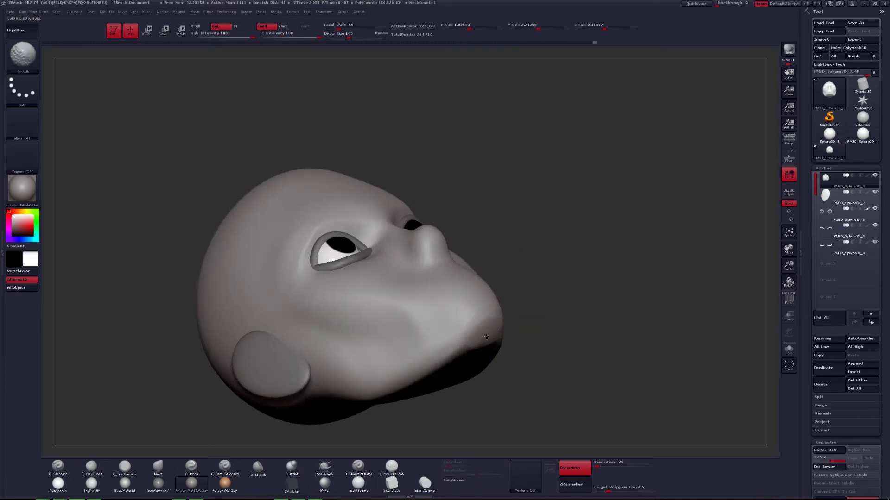
{"action": "left_click_drag", "start_coordinate": [486, 337], "coordinate": [485, 366], "text": "shift"}
{"action": "mouse_move", "coordinate": [516, 323]}
{"action": "left_mouse_down", "text": "alt"}
{"action": "mouse_move", "coordinate": [504, 340]}
{"action": "mouse_move", "coordinate": [482, 334]}
{"action": "mouse_move", "coordinate": [519, 320]}
{"action": "mouse_move", "coordinate": [534, 305]}
{"action": "mouse_move", "coordinate": [510, 308]}
{"action": "mouse_move", "coordinate": [528, 299]}
{"action": "mouse_move", "coordinate": [561, 300]}
{"action": "left_mouse_up", "text": "alt"}
{"action": "key", "text": "b"}
{"action": "key", "text": "m"}
{"action": "key", "text": "v"}
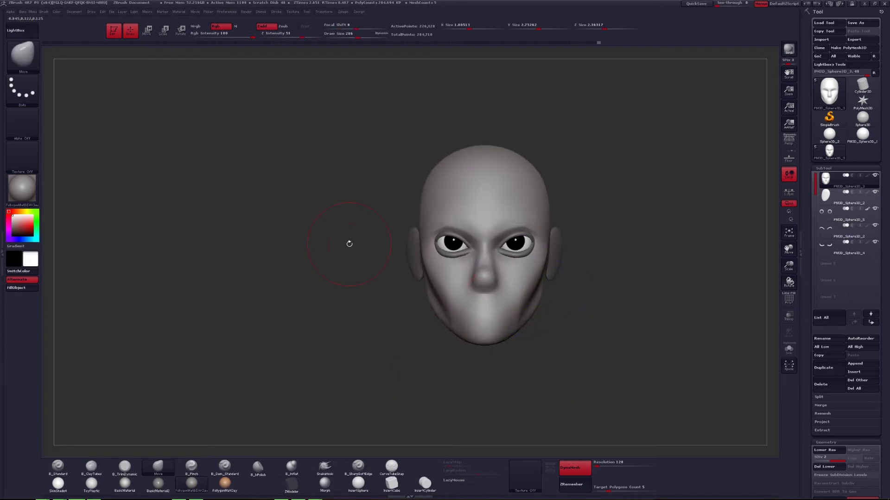
{"action": "mouse_move", "coordinate": [350, 244]}
{"action": "left_mouse_down"}
{"action": "mouse_move", "coordinate": [509, 305]}
{"action": "mouse_move", "coordinate": [512, 252]}
{"action": "left_mouse_up"}
- Face the head front with TrimDynamic active and the eyes and ears visible
{"action": "key", "text": "b"}
{"action": "key", "text": "t"}
{"action": "key", "text": "d"}
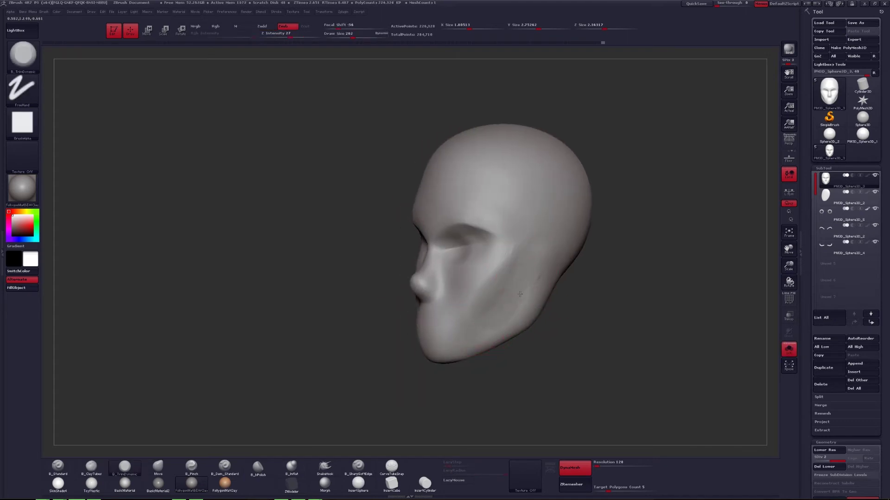
{"action": "left_click_drag", "start_coordinate": [510, 299], "coordinate": [433, 338]}
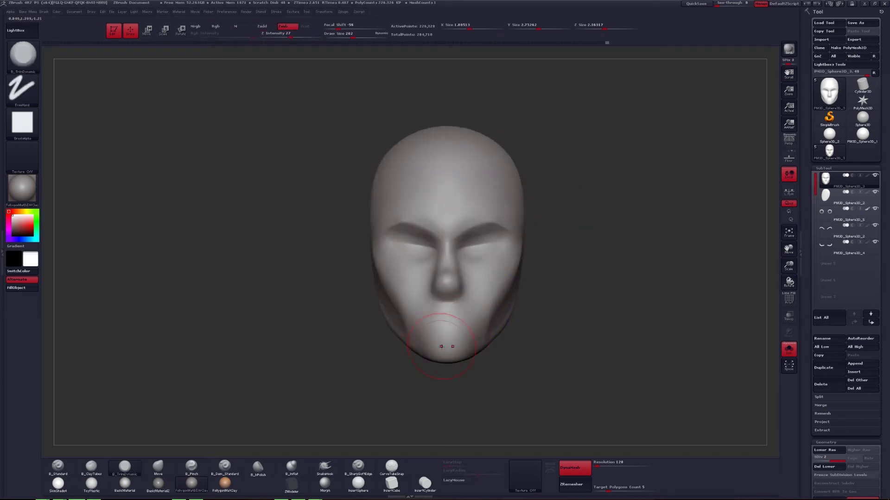
{"action": "key", "text": "space"}
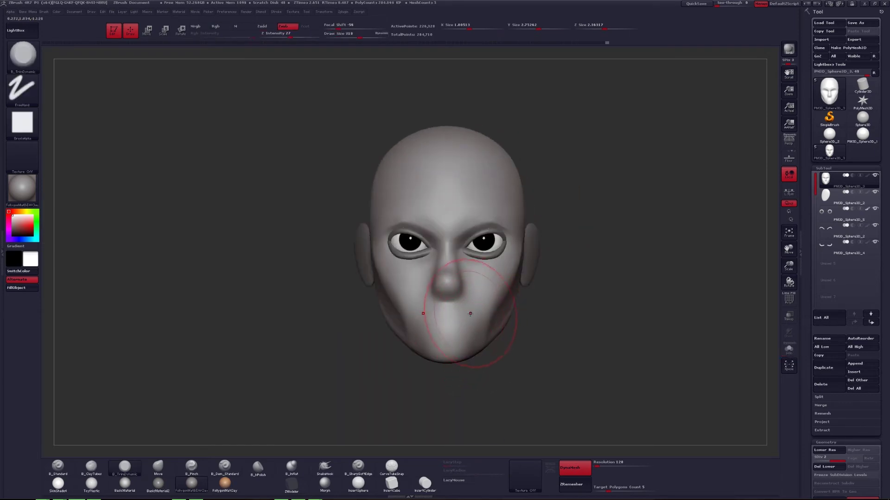
- Enlarge the Move brush and drop the head to the lower subdivision level
{"action": "key", "text": "b"}
{"action": "key", "text": "m"}
{"action": "key", "text": "v"}
{"action": "key", "text": "space"}
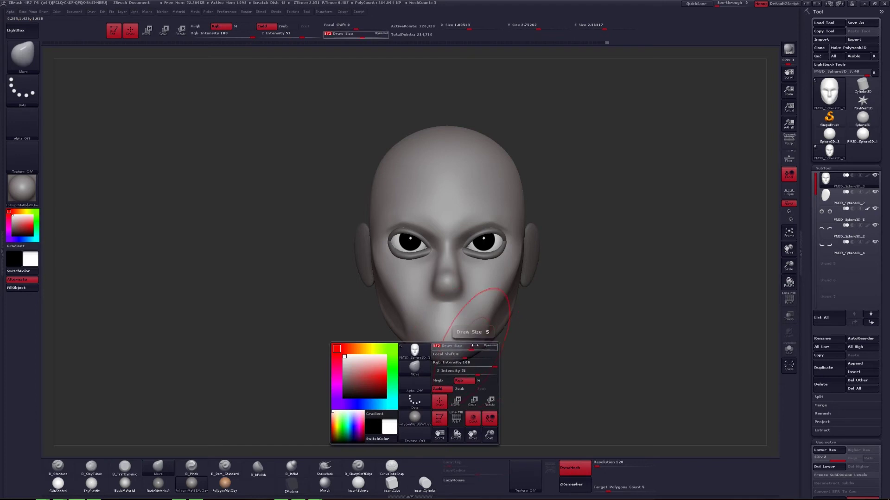
{"action": "mouse_move", "coordinate": [457, 333]}
{"action": "left_mouse_down"}
{"action": "mouse_move", "coordinate": [494, 338]}
{"action": "mouse_move", "coordinate": [477, 403]}
{"action": "mouse_move", "coordinate": [456, 296]}
{"action": "mouse_move", "coordinate": [477, 302]}
{"action": "left_mouse_up"}
{"action": "key", "text": "space"}
{"action": "key", "text": "shift+d"}
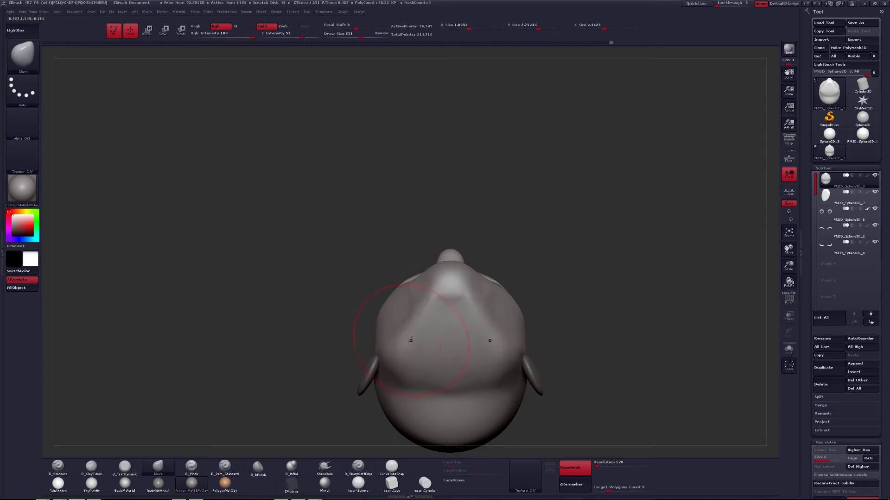
{"action": "mouse_move", "coordinate": [485, 341]}
{"action": "left_mouse_down"}
{"action": "mouse_move", "coordinate": [477, 352]}
{"action": "mouse_move", "coordinate": [467, 348]}
{"action": "mouse_move", "coordinate": [485, 331]}
{"action": "left_mouse_up"}
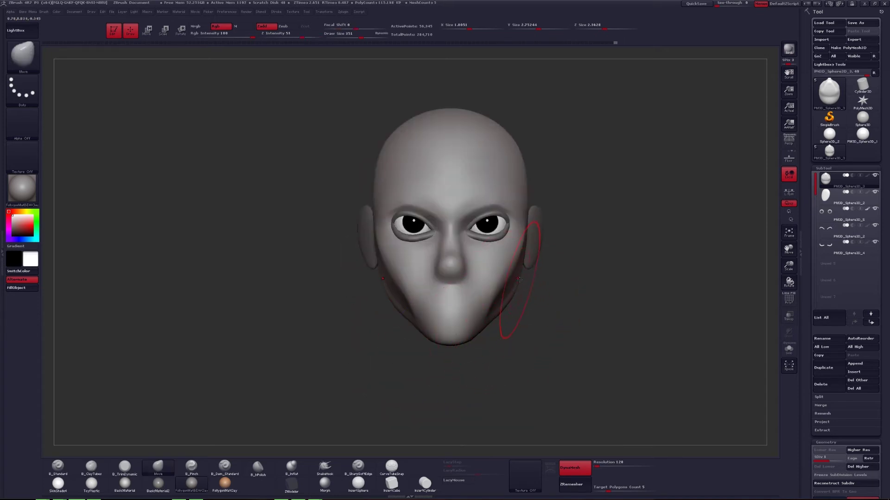
- Isolate the head at SDiv 2 and flatten the cheek plane toward the jaw with TrimDynamic
{"action": "key", "text": "ctrl+shift+alt+s"}
{"action": "left_click_drag", "start_coordinate": [519, 280], "coordinate": [510, 270]}
{"action": "key", "text": "space"}
{"action": "key", "text": "d"}
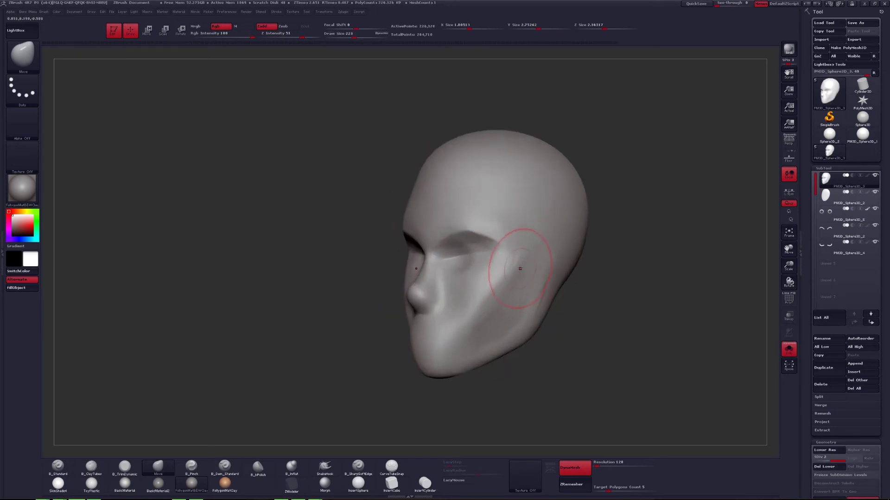
{"action": "key", "text": "b"}
{"action": "key", "text": "t"}
{"action": "key", "text": "d"}
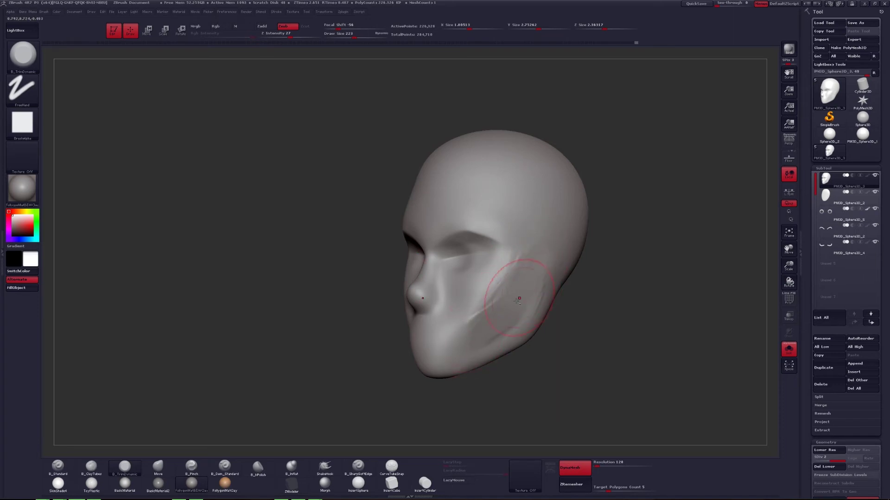
{"action": "left_click_drag", "start_coordinate": [519, 299], "coordinate": [472, 341]}
{"action": "mouse_move", "coordinate": [487, 335]}
{"action": "left_mouse_down", "text": "shift"}
{"action": "mouse_move", "coordinate": [487, 323]}
{"action": "mouse_move", "coordinate": [476, 328]}
{"action": "left_mouse_up", "text": "shift"}
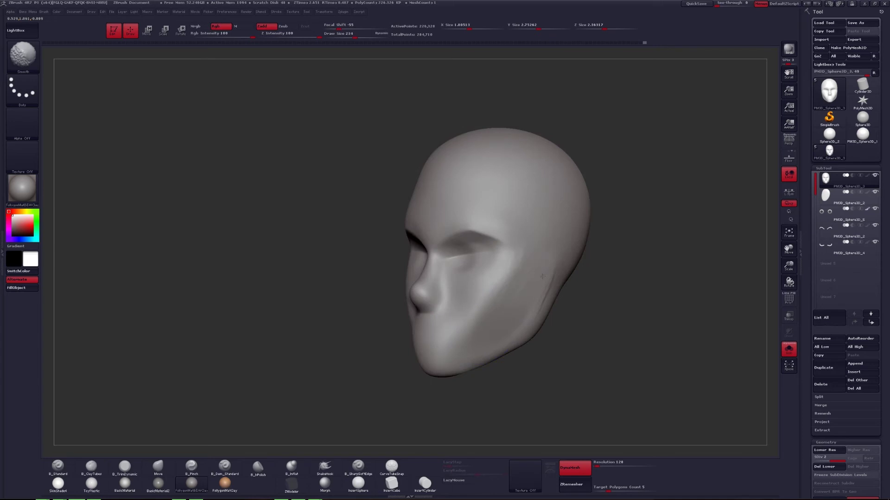
{"action": "left_click_drag", "start_coordinate": [548, 278], "coordinate": [558, 257]}
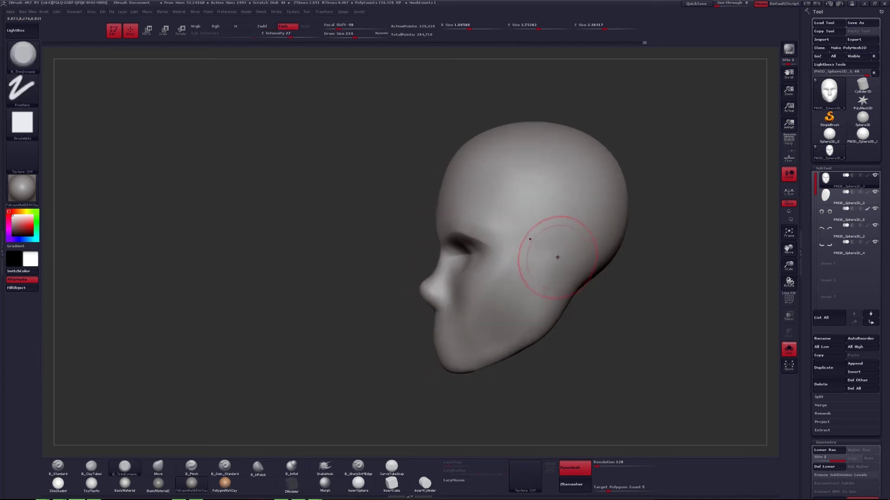
{"action": "left_click_drag", "start_coordinate": [545, 295], "coordinate": [551, 273]}
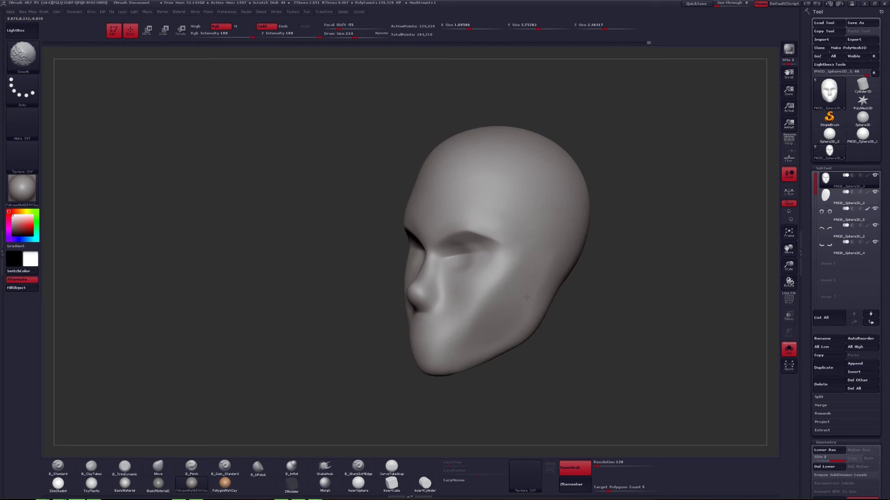
{"action": "key", "text": "shift"}
{"action": "left_click_drag", "start_coordinate": [540, 280], "coordinate": [492, 323]}
- Build up the nasolabial folds along the cheeks with B_ClayTubes strokes
{"action": "key", "text": "b"}
{"action": "key", "text": "c"}
{"action": "key", "text": "t"}
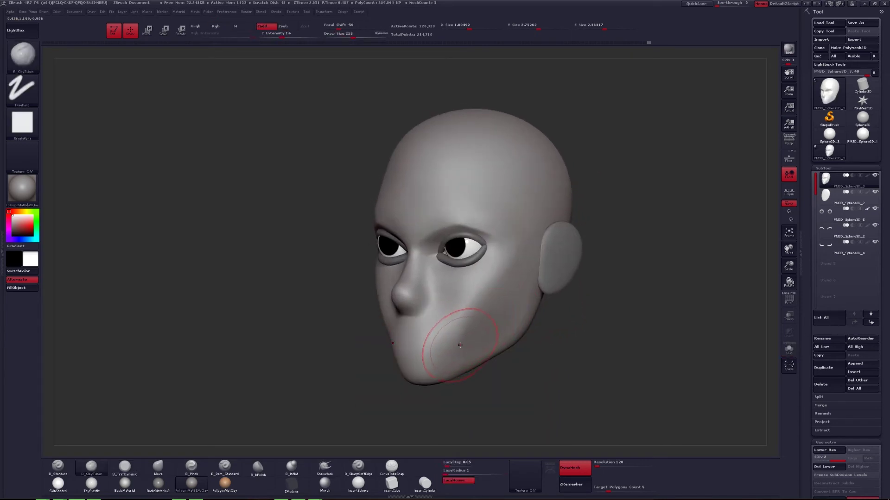
{"action": "mouse_move", "coordinate": [447, 353]}
{"action": "left_mouse_down"}
{"action": "mouse_move", "coordinate": [437, 342]}
{"action": "mouse_move", "coordinate": [505, 289]}
{"action": "left_mouse_up"}
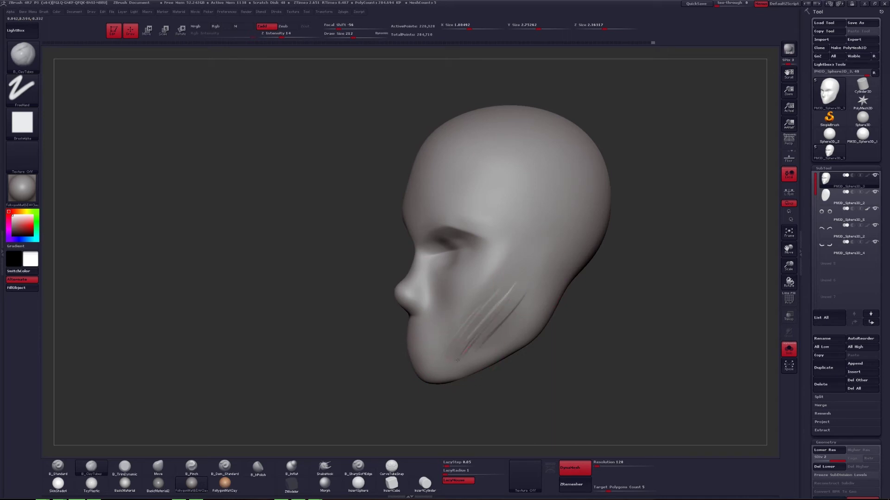
{"action": "left_click_drag", "start_coordinate": [482, 345], "coordinate": [524, 271]}
{"action": "left_click_drag", "start_coordinate": [621, 338], "coordinate": [477, 327]}
- Smooth the cheek streaks with TrimDynamic at SDiv 1, then return to SDiv 2 and check the folds
{"action": "key", "text": "shift+d"}
{"action": "key", "text": "b"}
{"action": "key", "text": "t"}
{"action": "key", "text": "d"}
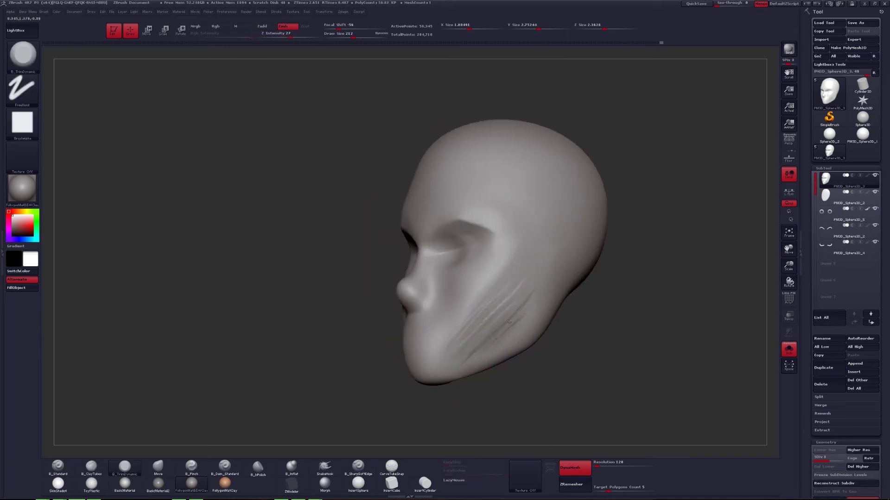
{"action": "mouse_move", "coordinate": [484, 327]}
{"action": "left_mouse_down", "text": "shift"}
{"action": "mouse_move", "coordinate": [477, 338]}
{"action": "mouse_move", "coordinate": [512, 335]}
{"action": "mouse_move", "coordinate": [471, 344]}
{"action": "left_mouse_up", "text": "shift"}
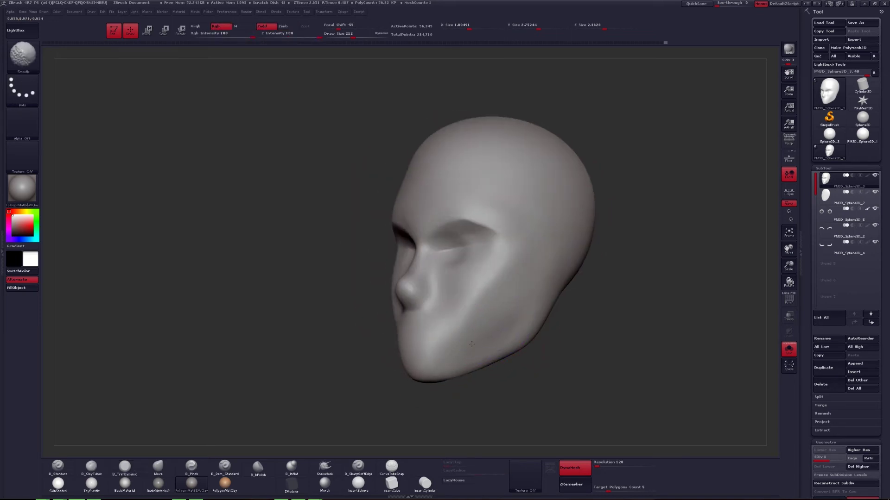
{"action": "key", "text": "d"}
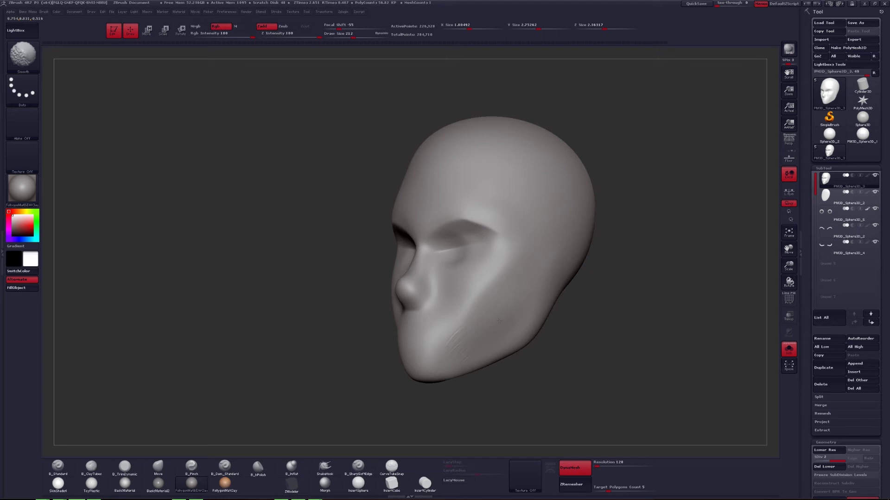
{"action": "mouse_move", "coordinate": [602, 334]}
{"action": "left_mouse_down", "text": "shift"}
{"action": "mouse_move", "coordinate": [575, 324]}
{"action": "mouse_move", "coordinate": [595, 308]}
{"action": "left_mouse_up", "text": "shift"}
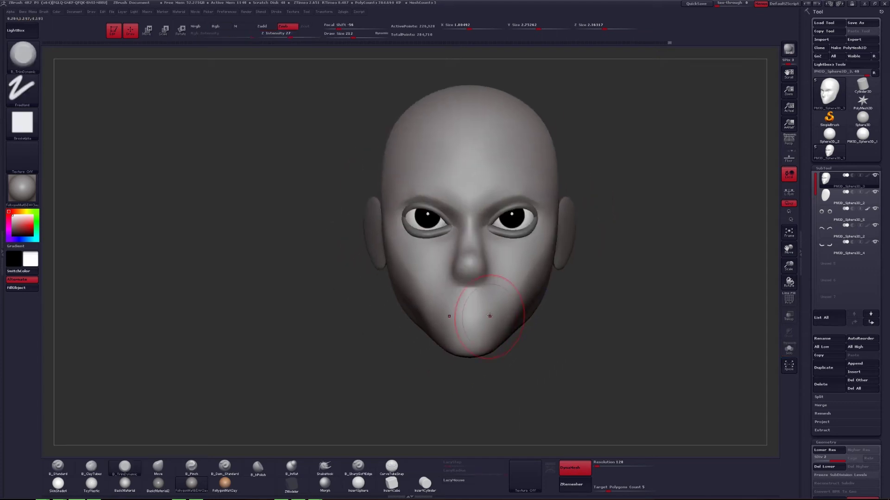
{"action": "left_click_drag", "start_coordinate": [380, 399], "coordinate": [272, 423]}
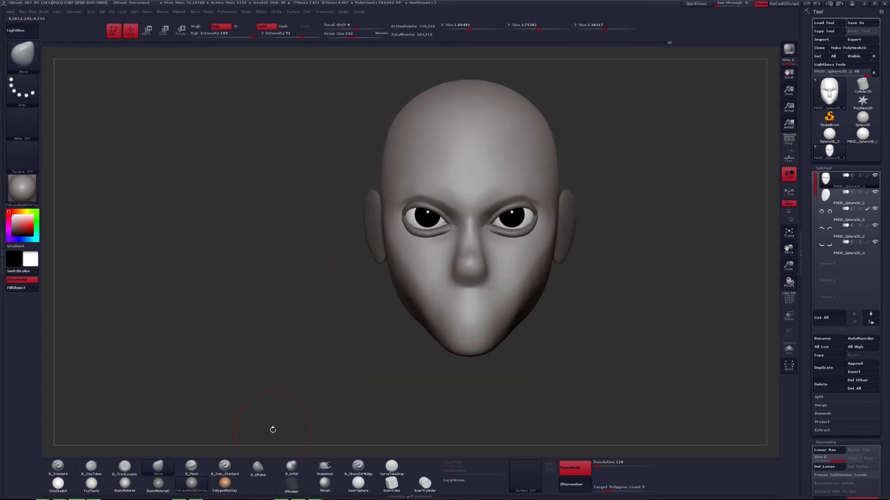
{"action": "left_click", "coordinate": [91, 467]}
- Apply the skin-toned PolygonMatClay material to the head
{"action": "left_click", "coordinate": [224, 483]}
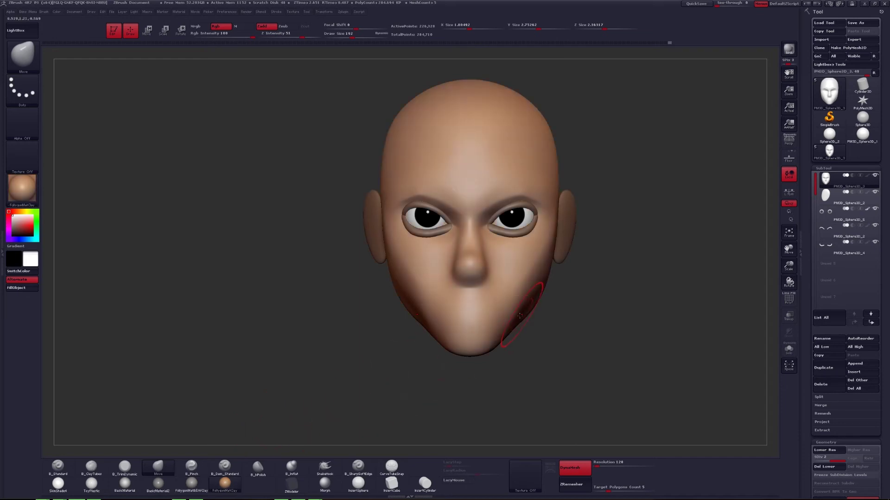
{"action": "left_click_drag", "start_coordinate": [463, 375], "coordinate": [470, 227]}
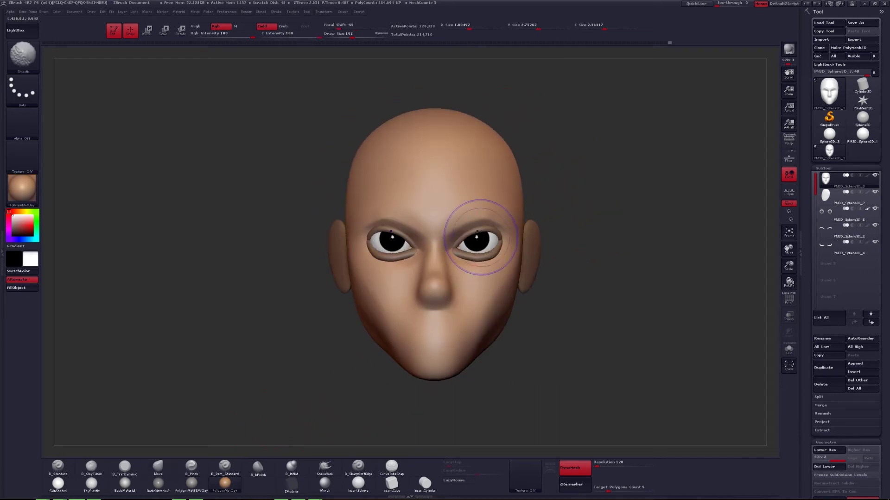
{"action": "scroll", "coordinate": [471, 228], "scroll_direction": "up", "scroll_amount": 3}
{"action": "key", "text": "space"}
- Refit the upper eyelid tubes around the eyes with Move and Smooth in perspective view
{"action": "left_click", "coordinate": [470, 230], "text": "alt"}
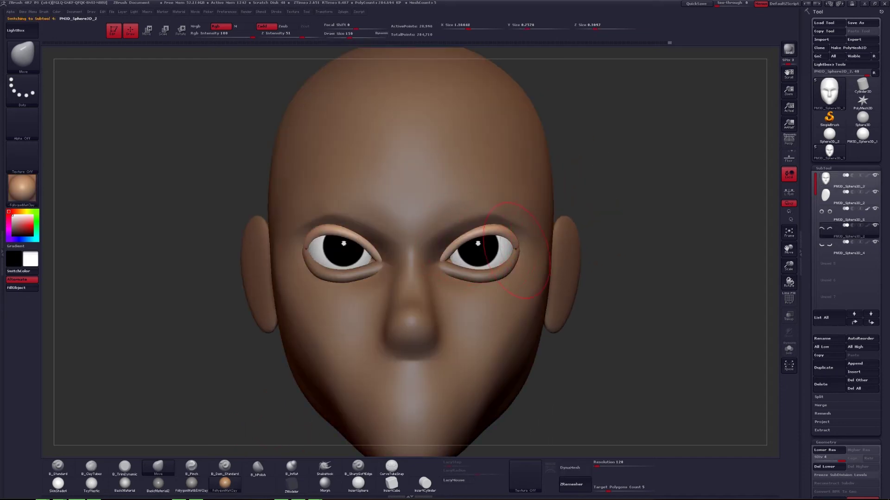
{"action": "scroll", "coordinate": [551, 302], "scroll_direction": "down", "scroll_amount": 3}
{"action": "left_click_drag", "start_coordinate": [552, 302], "coordinate": [549, 278]}
{"action": "left_click", "coordinate": [789, 139]}
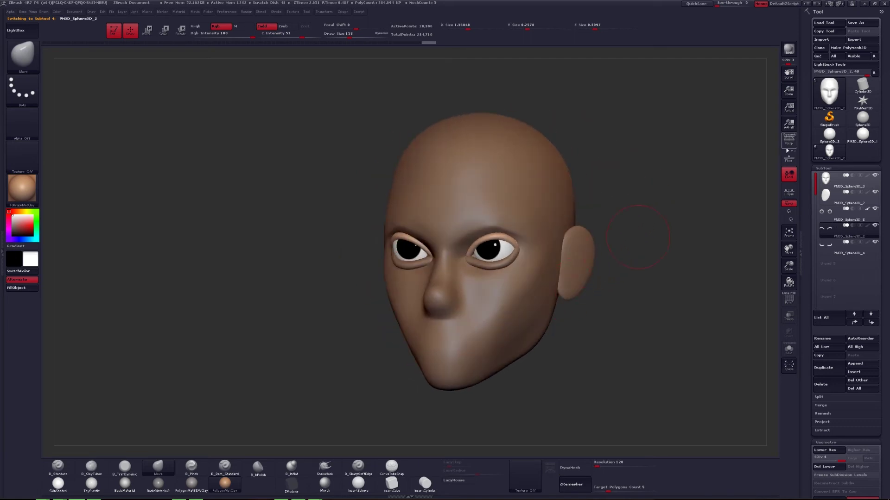
{"action": "mouse_move", "coordinate": [638, 237]}
{"action": "left_mouse_down"}
{"action": "mouse_move", "coordinate": [518, 336]}
{"action": "mouse_move", "coordinate": [483, 250]}
{"action": "left_mouse_up"}
{"action": "key", "text": "shift"}
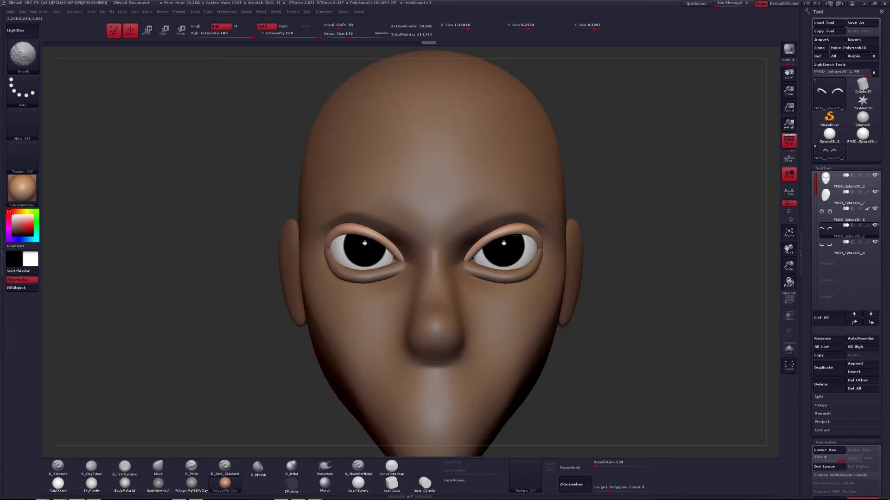
{"action": "left_click_drag", "start_coordinate": [526, 235], "coordinate": [542, 247]}
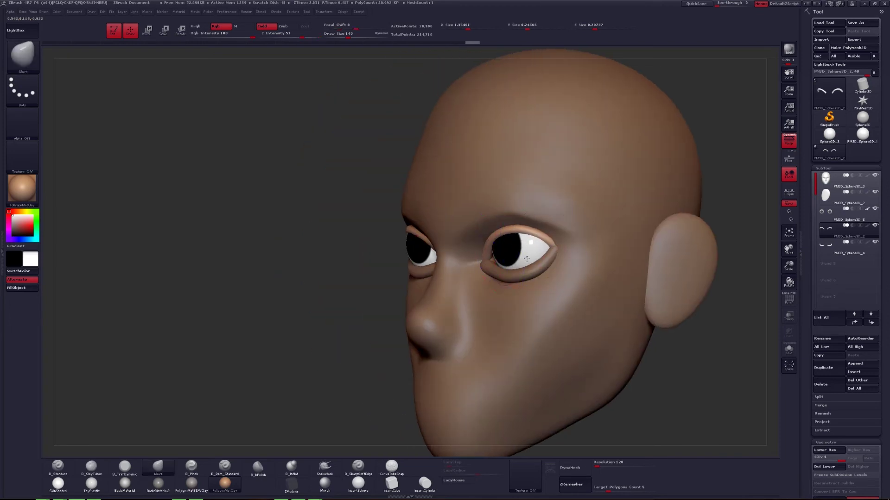
{"action": "left_click_drag", "start_coordinate": [542, 247], "coordinate": [509, 278], "text": "shift"}
- Refit the lower eyelid tubes snugly around the eyes with Move and Smooth
{"action": "left_click", "coordinate": [515, 276], "text": "alt"}
{"action": "key", "text": "shift"}
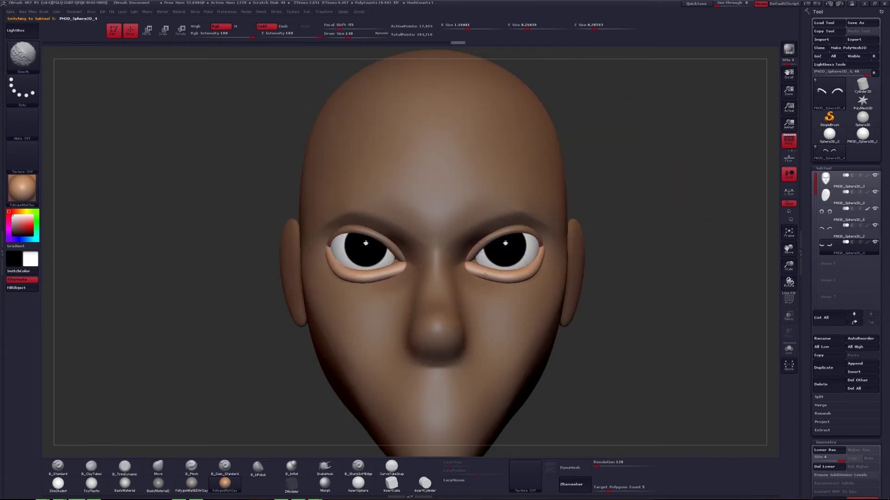
{"action": "key", "text": "space"}
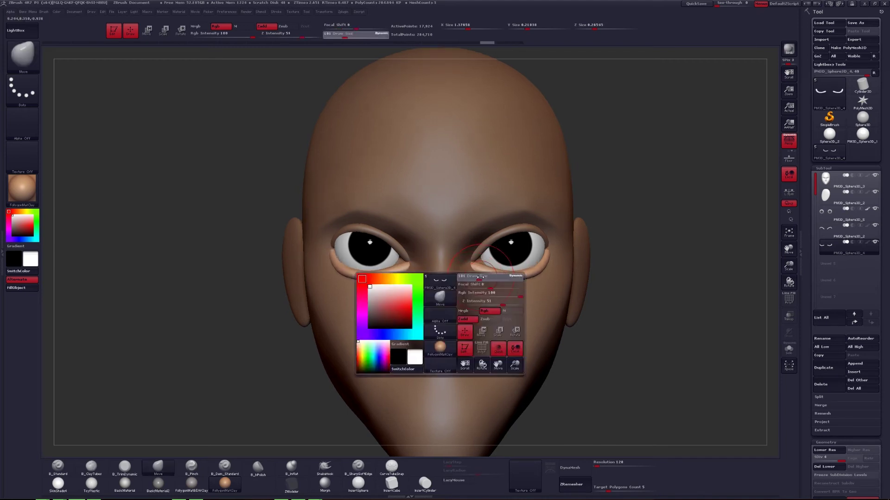
{"action": "left_click_drag", "start_coordinate": [278, 301], "coordinate": [531, 282]}
{"action": "right_click", "coordinate": [532, 283]}
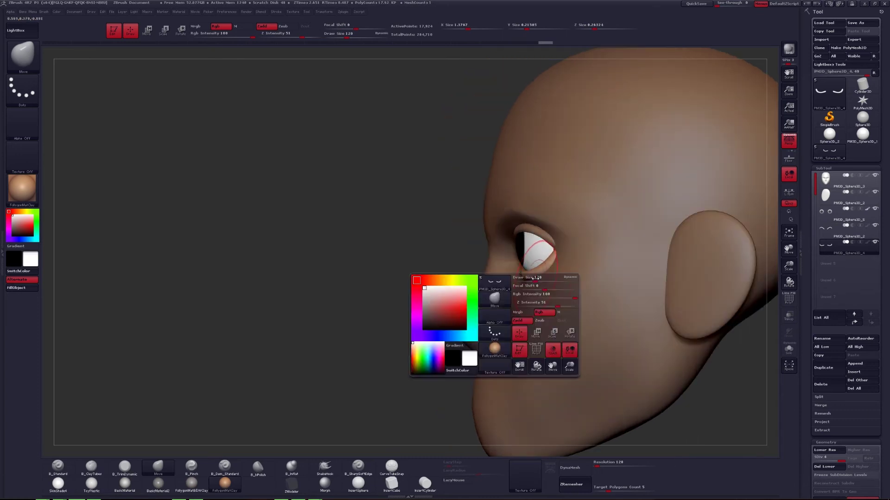
{"action": "mouse_move", "coordinate": [532, 283]}
{"action": "right_mouse_down"}
{"action": "mouse_move", "coordinate": [501, 292]}
{"action": "mouse_move", "coordinate": [536, 309]}
{"action": "mouse_move", "coordinate": [516, 325]}
{"action": "mouse_move", "coordinate": [491, 301]}
{"action": "mouse_move", "coordinate": [508, 293]}
{"action": "mouse_move", "coordinate": [527, 306]}
{"action": "mouse_move", "coordinate": [495, 325]}
{"action": "mouse_move", "coordinate": [514, 289]}
{"action": "right_mouse_up"}
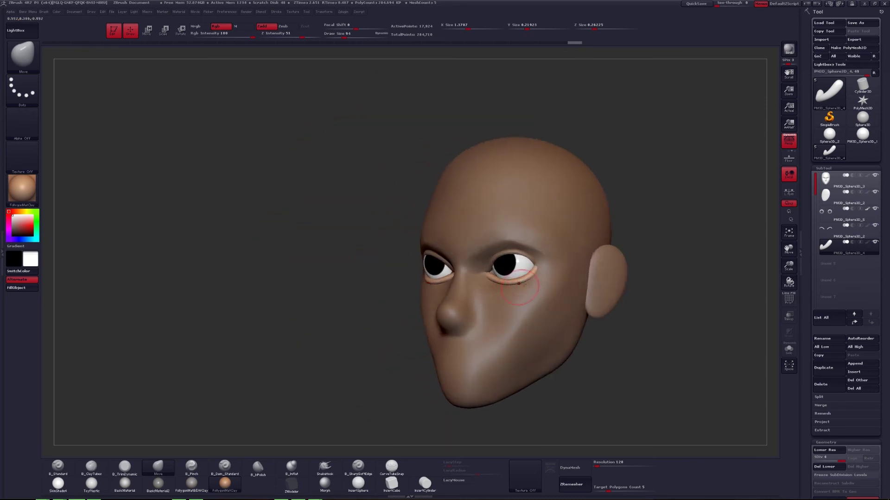
{"action": "right_click_drag", "start_coordinate": [493, 273], "coordinate": [504, 284], "text": "alt"}
{"action": "key", "text": "space"}
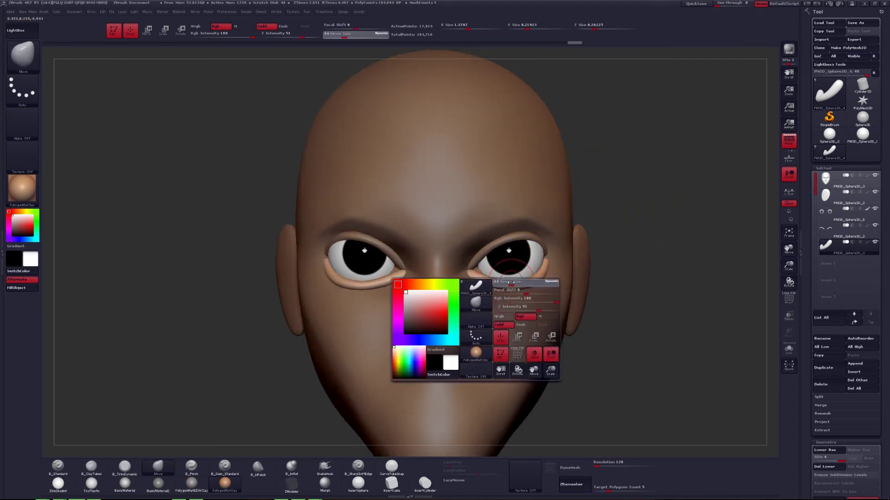
- Set up B_Pinch with FreeHand stroke, LazyMouse radius 55 and size 27 on the soloed lower eyelid tubes
{"action": "key", "text": "b"}
{"action": "key", "text": "p"}
{"action": "key", "text": "i"}
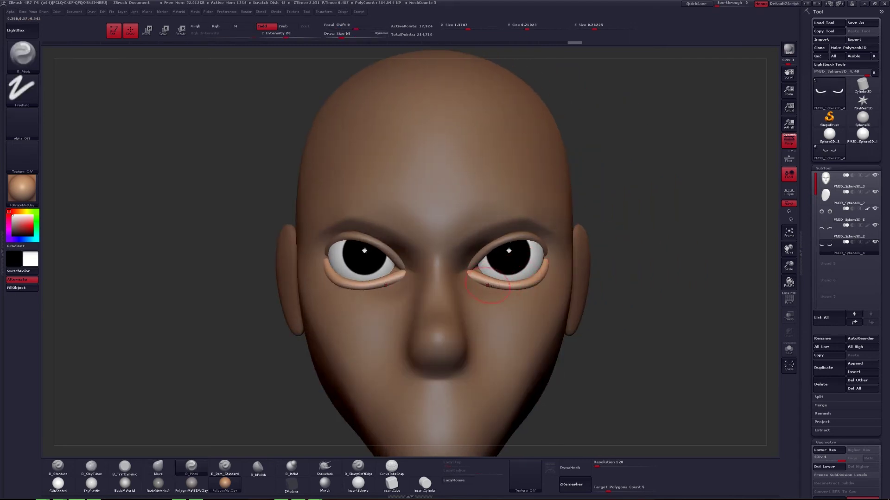
{"action": "left_click", "coordinate": [472, 481]}
{"action": "left_click_drag", "start_coordinate": [505, 473], "coordinate": [493, 466]}
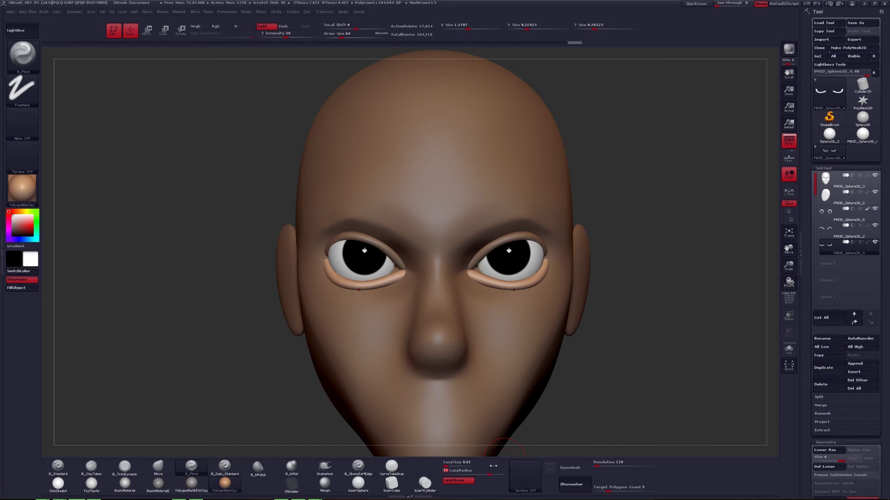
{"action": "key", "text": "space"}
{"action": "left_click", "coordinate": [501, 356]}
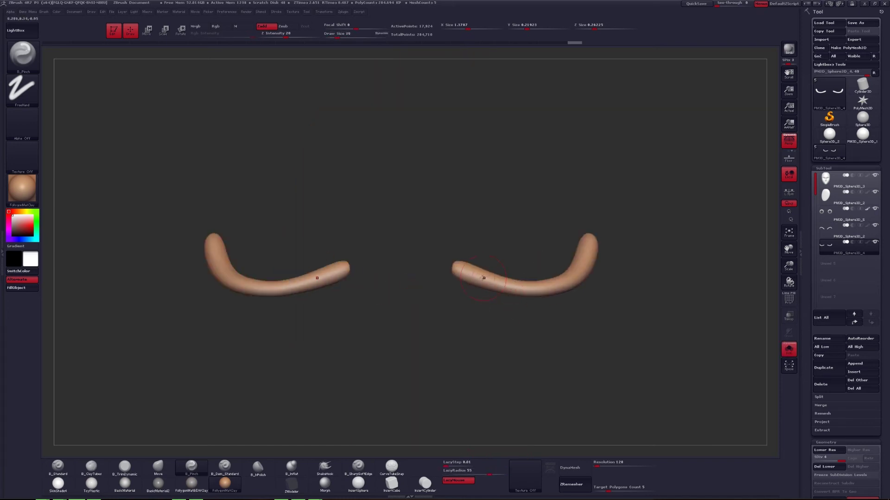
{"action": "key", "text": "bracketleft"}
{"action": "key", "text": "bracketleft"}
{"action": "key", "text": "bracketleft"}
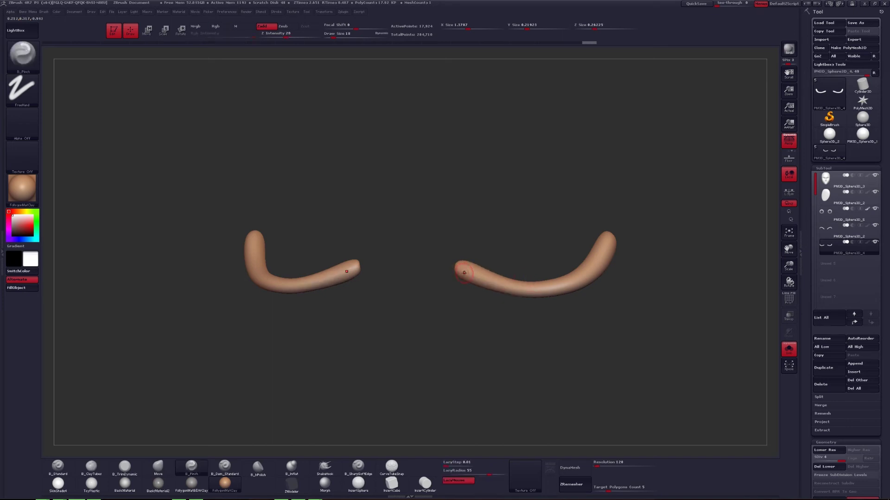
{"action": "key", "text": "space"}
{"action": "left_click_drag", "start_coordinate": [454, 266], "coordinate": [457, 265]}
- Pinch a tapered crease along the lower eyelid tip and compare it against the full head
{"action": "mouse_move", "coordinate": [555, 287]}
{"action": "left_mouse_down"}
{"action": "mouse_move", "coordinate": [585, 275]}
{"action": "mouse_move", "coordinate": [607, 246]}
{"action": "left_mouse_up"}
{"action": "key", "text": "ctrl+shift+s"}
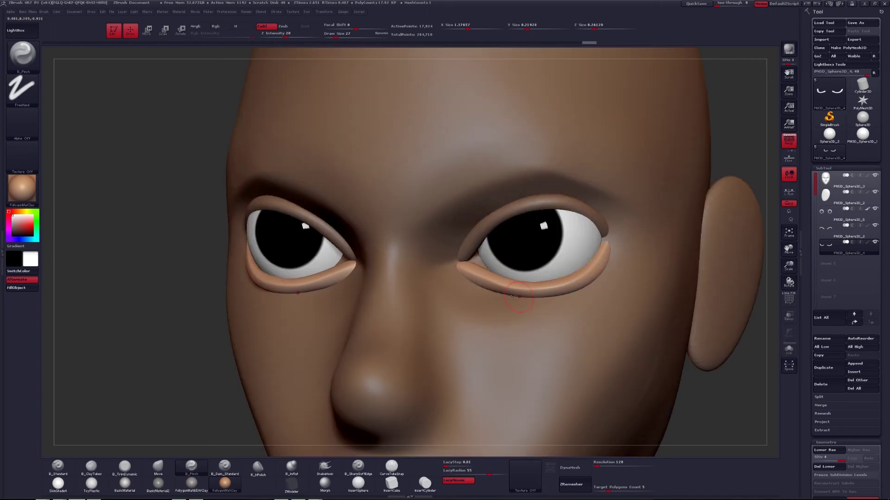
{"action": "key", "text": "ctrl+shift+s"}
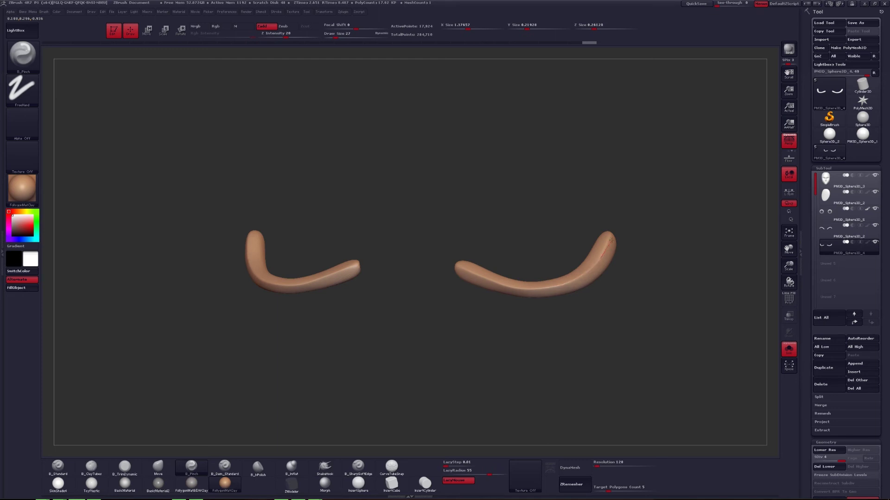
{"action": "key", "text": "ctrl+shift+s"}
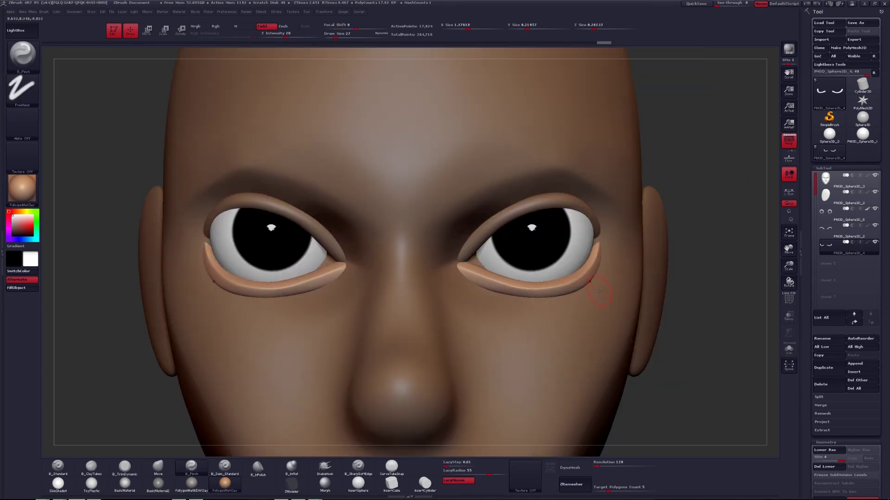
- Pinch a crisper crease along the soloed upper eyelid arcs with a size-25 brush
{"action": "left_click", "coordinate": [482, 234], "text": "alt"}
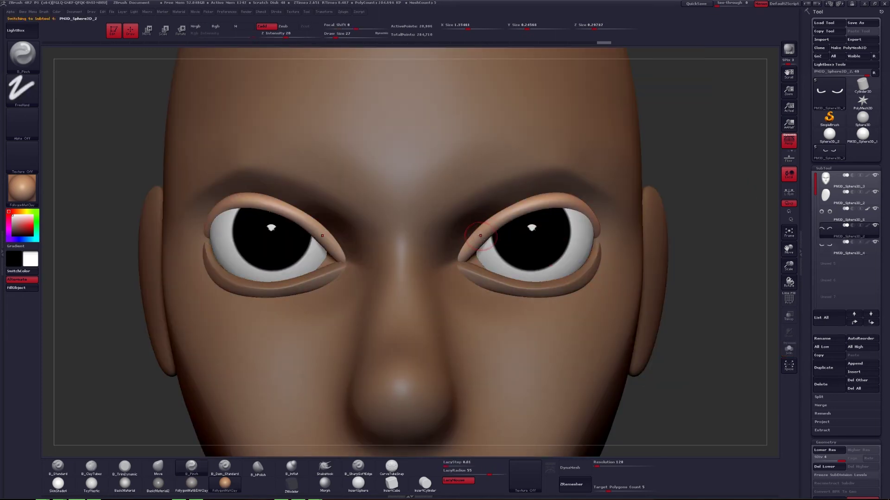
{"action": "key", "text": "ctrl+shift+s"}
{"action": "key", "text": "space"}
{"action": "left_click_drag", "start_coordinate": [468, 250], "coordinate": [466, 251]}
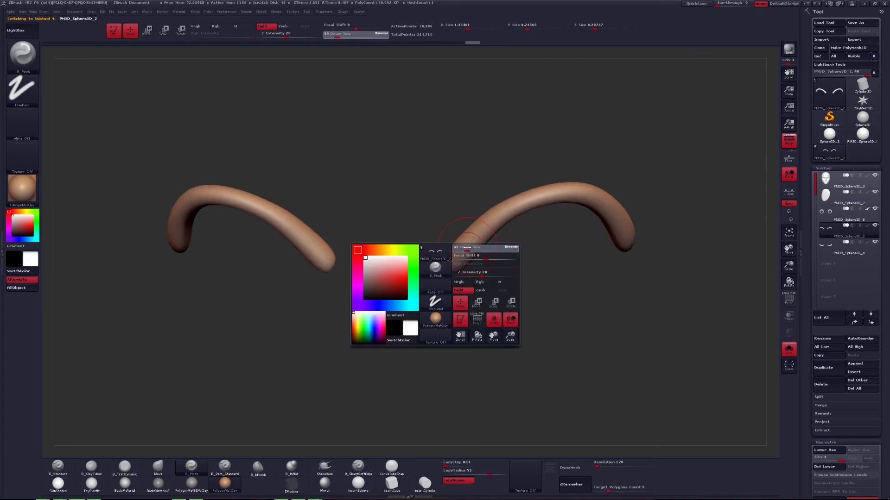
{"action": "key", "text": "space"}
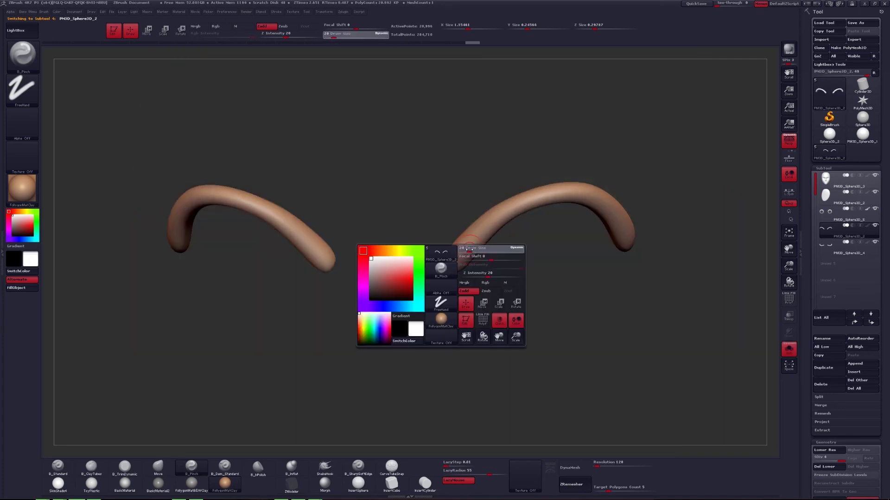
{"action": "key", "text": "space"}
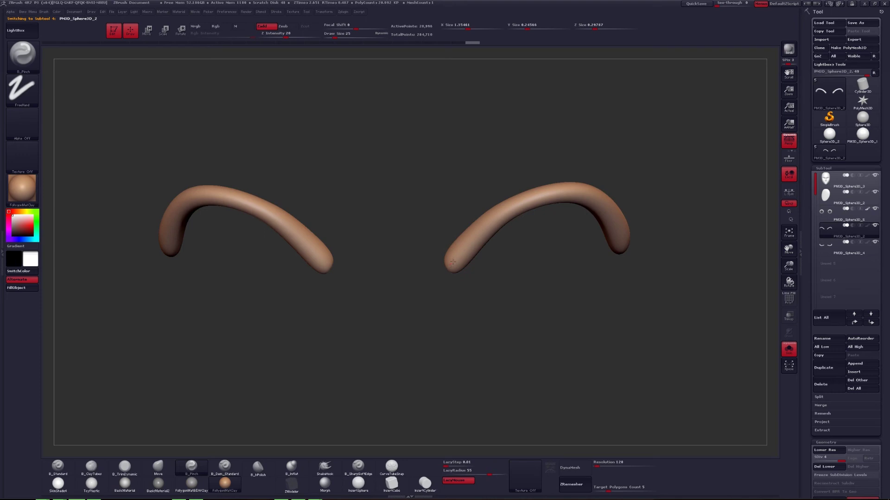
{"action": "mouse_move", "coordinate": [453, 262]}
{"action": "left_mouse_down"}
{"action": "mouse_move", "coordinate": [478, 227]}
{"action": "mouse_move", "coordinate": [537, 194]}
{"action": "mouse_move", "coordinate": [579, 190]}
{"action": "left_mouse_up"}
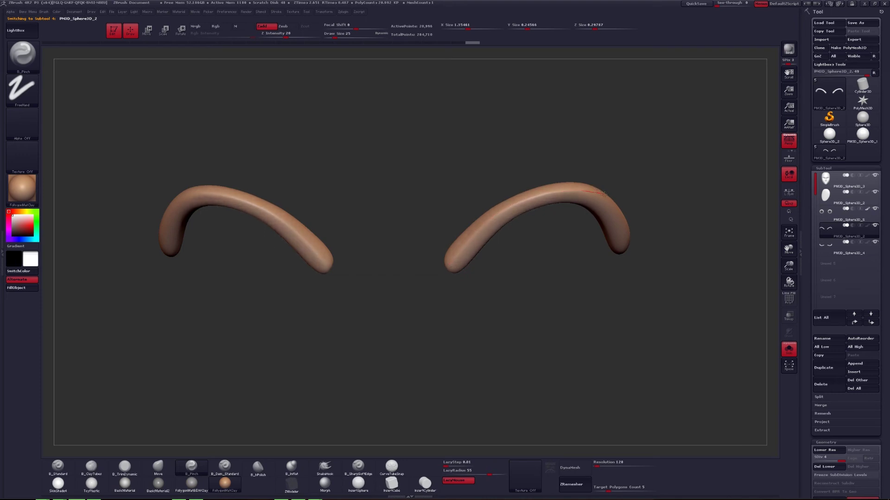
{"action": "left_click_drag", "start_coordinate": [639, 225], "coordinate": [583, 247]}
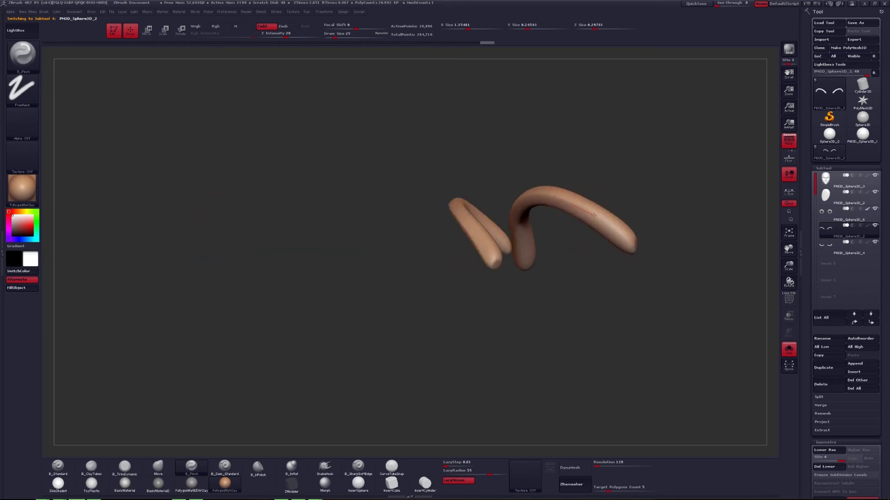
{"action": "left_click_drag", "start_coordinate": [640, 254], "coordinate": [605, 231], "text": "shift"}
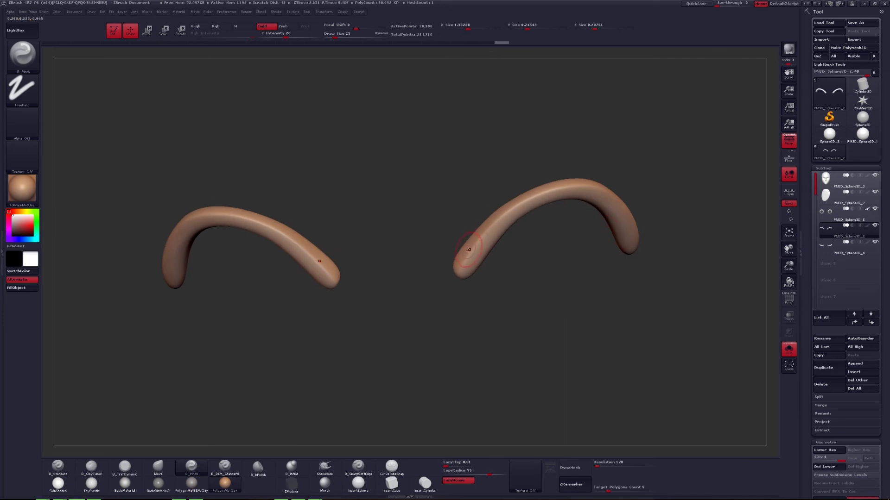
{"action": "left_click_drag", "start_coordinate": [610, 183], "coordinate": [538, 208]}
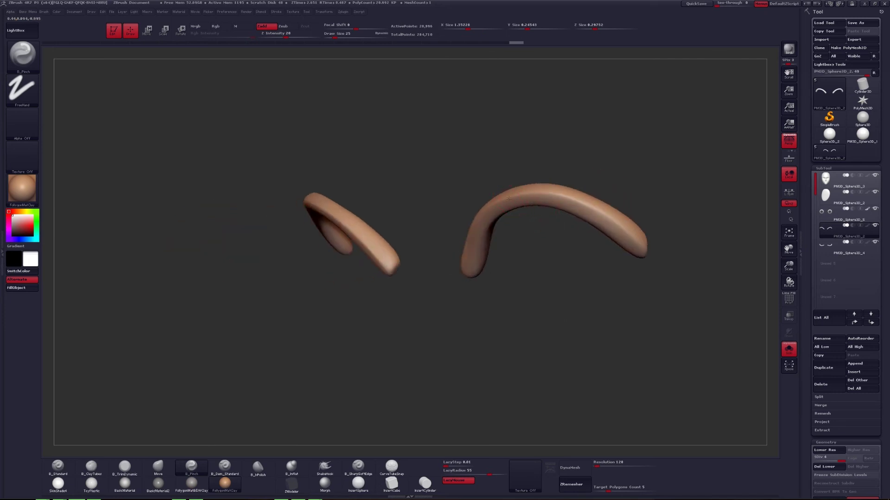
- With the full head shown, Transpose-rotate the upper eyelid tubes around the inner eye corners
{"action": "key", "text": "shift+alt+s"}
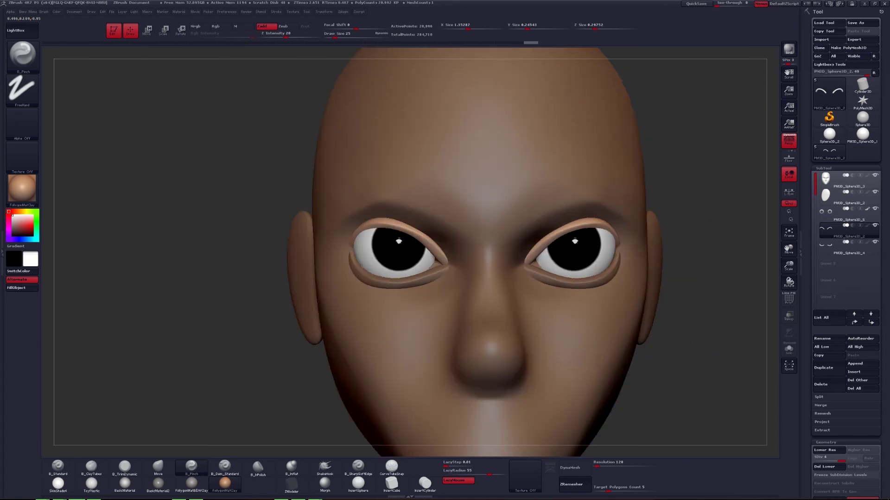
{"action": "left_click_drag", "start_coordinate": [574, 257], "coordinate": [553, 271], "text": "alt"}
{"action": "mouse_move", "coordinate": [612, 278]}
{"action": "left_mouse_down"}
{"action": "mouse_move", "coordinate": [639, 281]}
{"action": "mouse_move", "coordinate": [621, 285]}
{"action": "mouse_move", "coordinate": [628, 292]}
{"action": "left_mouse_up"}
{"action": "key", "text": "r"}
{"action": "left_click_drag", "start_coordinate": [515, 257], "coordinate": [588, 227]}
{"action": "key", "text": "q"}
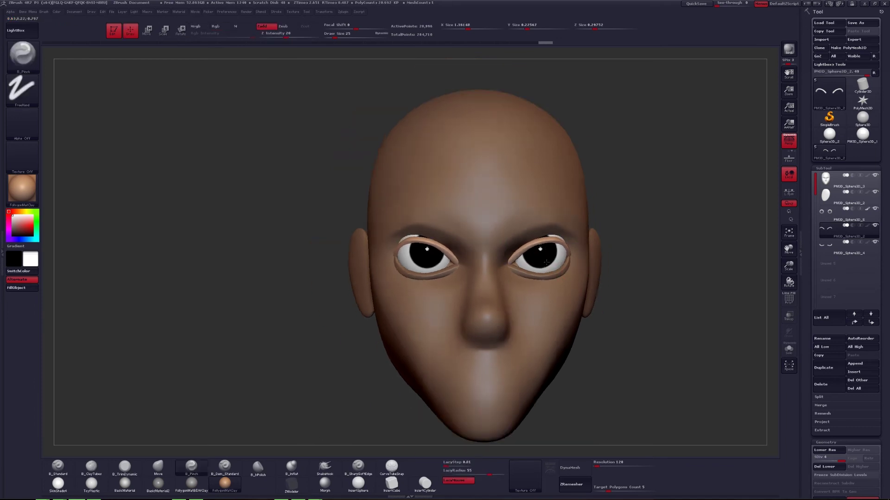
{"action": "left_click_drag", "start_coordinate": [602, 324], "coordinate": [498, 252], "text": "alt"}
- Push the eyeballs forward into the sockets with Transpose Scale and Move in side view using Transp
{"action": "left_click", "coordinate": [498, 250], "text": "alt"}
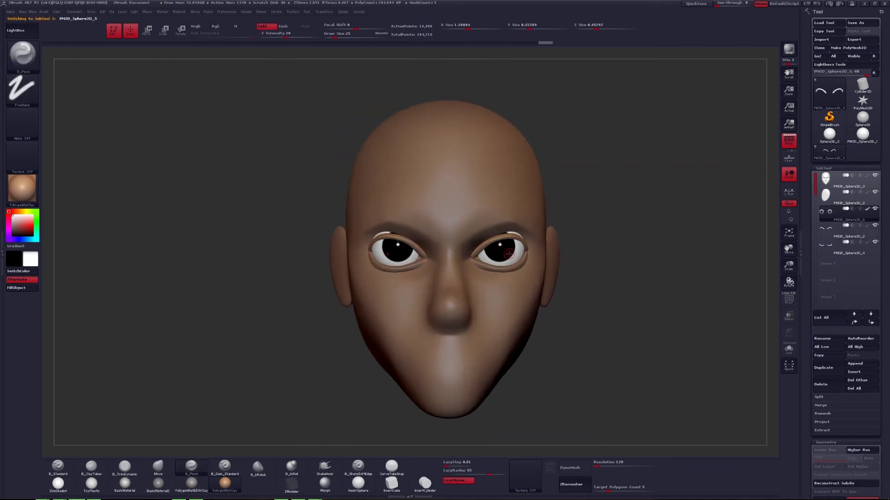
{"action": "key", "text": "e"}
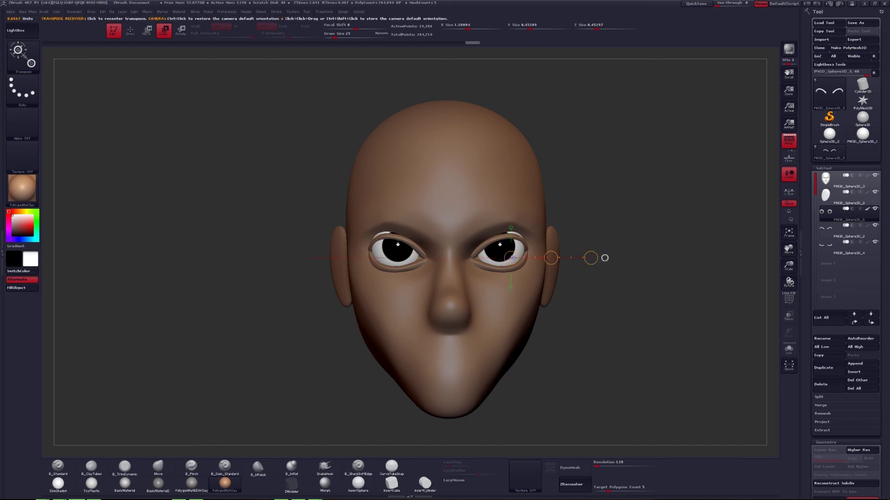
{"action": "left_click_drag", "start_coordinate": [498, 246], "coordinate": [522, 209]}
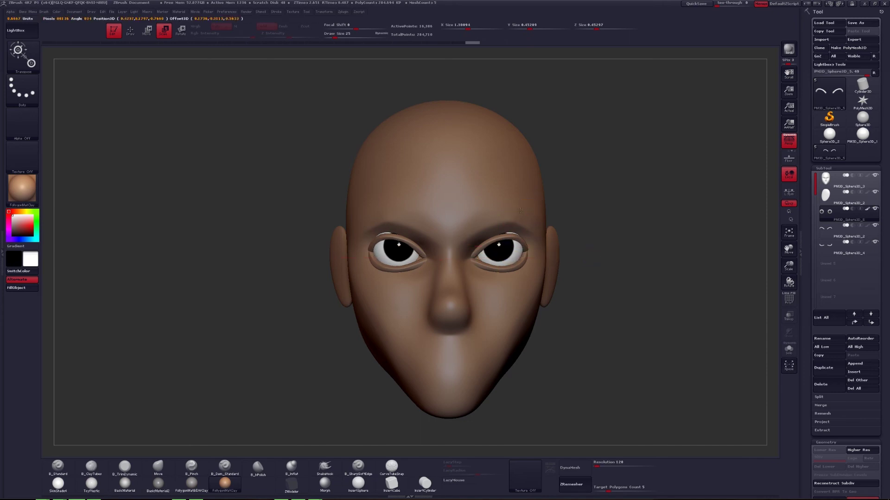
{"action": "key", "text": "w"}
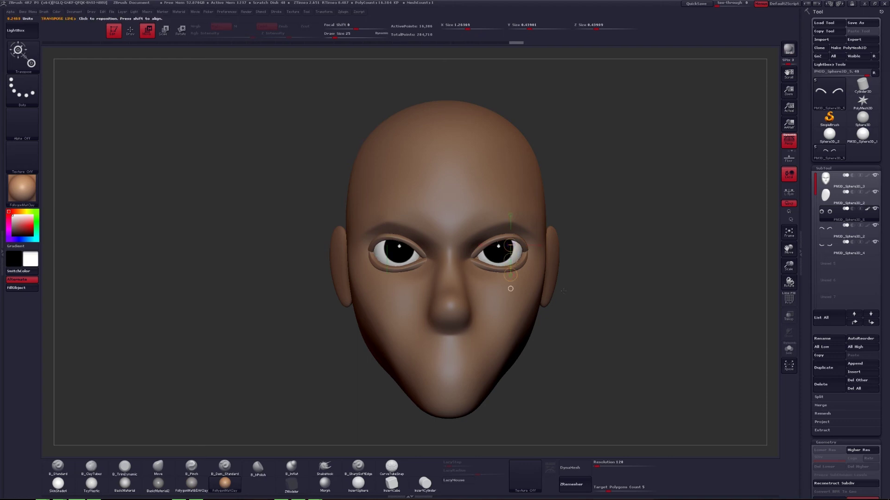
{"action": "left_click_drag", "start_coordinate": [511, 244], "coordinate": [534, 287]}
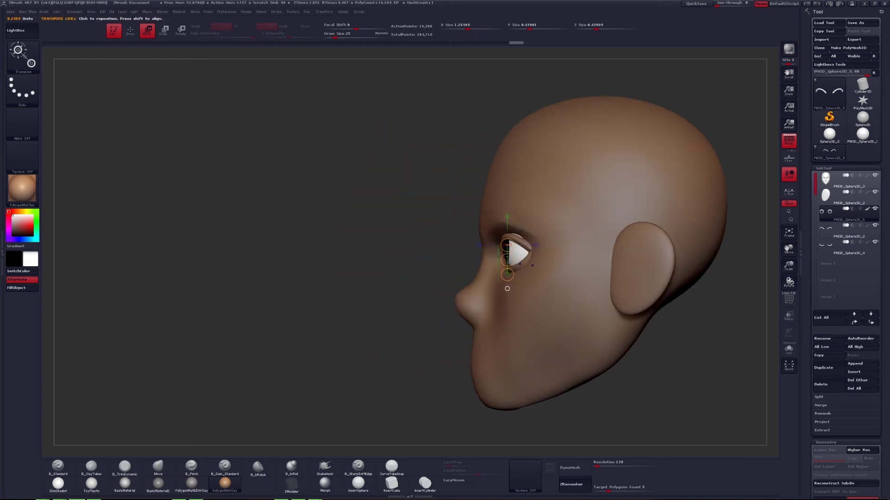
{"action": "left_click", "coordinate": [793, 319]}
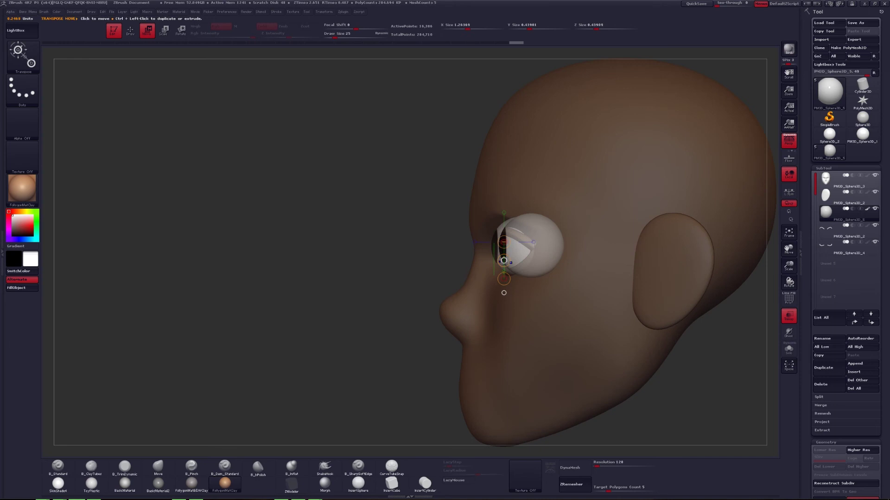
{"action": "key", "text": "q"}
{"action": "left_click", "coordinate": [191, 466]}
- Orbit to a three-quarter front view and select the face subtool
{"action": "left_click", "coordinate": [789, 315]}
{"action": "mouse_move", "coordinate": [417, 371]}
{"action": "left_mouse_down"}
{"action": "mouse_move", "coordinate": [660, 352]}
{"action": "mouse_move", "coordinate": [625, 352]}
{"action": "left_mouse_up"}
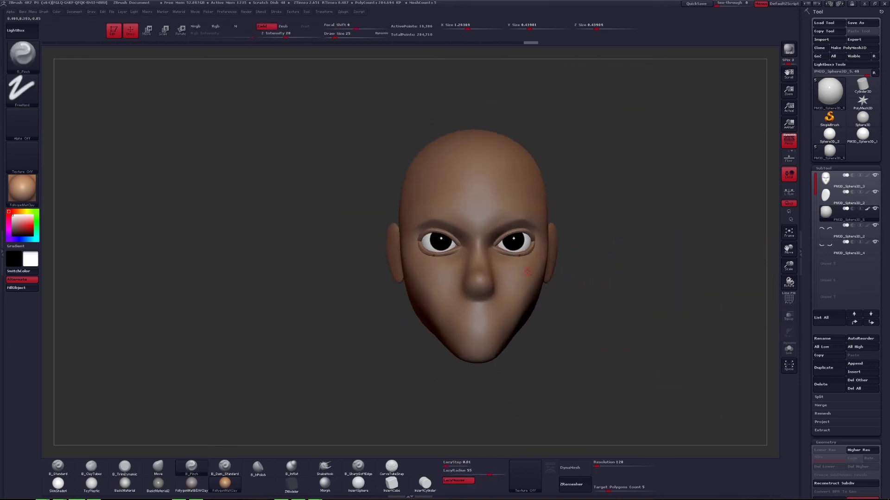
{"action": "scroll", "coordinate": [529, 273], "scroll_direction": "up", "scroll_amount": 3}
{"action": "key", "text": "w"}
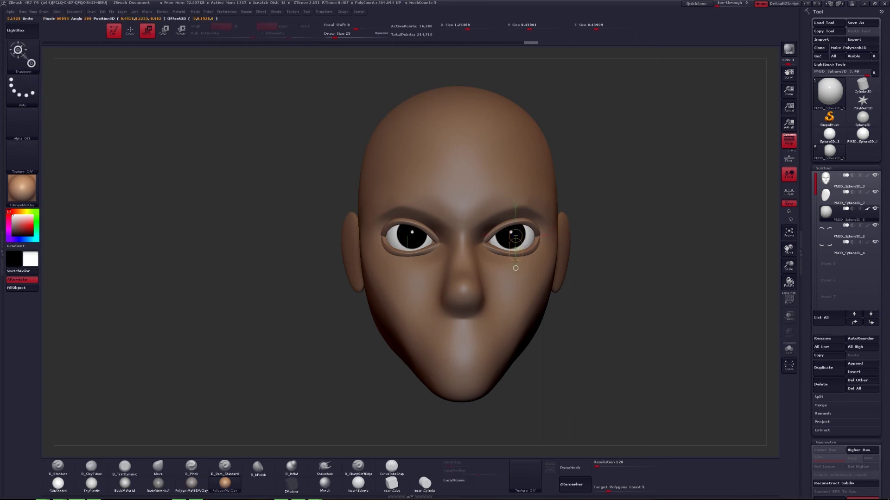
{"action": "left_click", "coordinate": [515, 260], "text": "alt"}
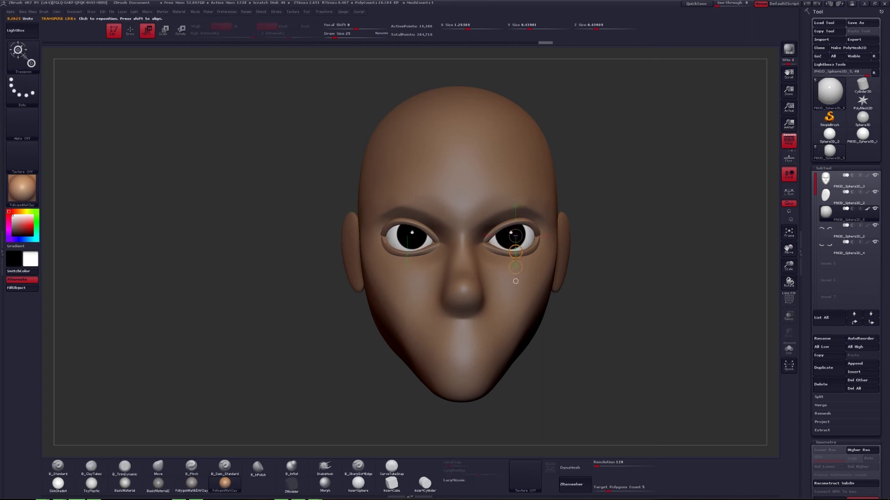
- Narrow the nose bridge with Move and refine the tip with B_Pinch, toggling the eyes and ears to check
{"action": "key", "text": "q"}
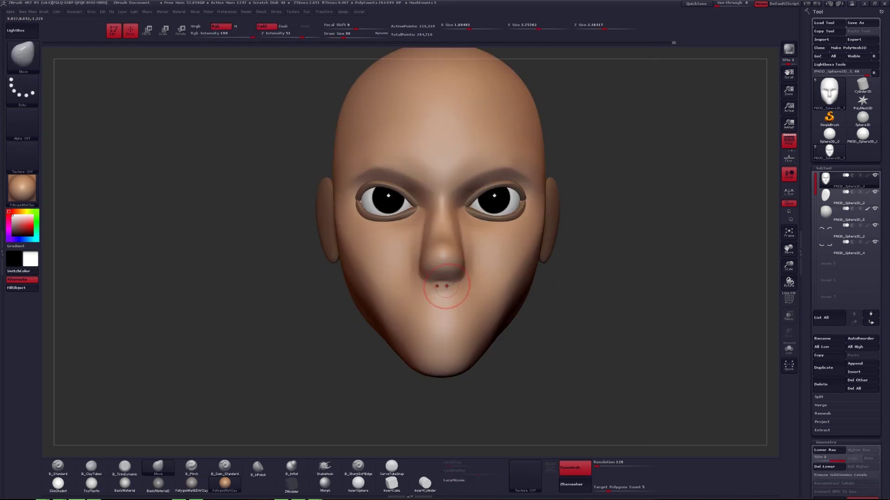
{"action": "key", "text": "space"}
{"action": "mouse_move", "coordinate": [447, 291]}
{"action": "left_mouse_down"}
{"action": "mouse_move", "coordinate": [458, 285]}
{"action": "mouse_move", "coordinate": [451, 258]}
{"action": "left_mouse_up"}
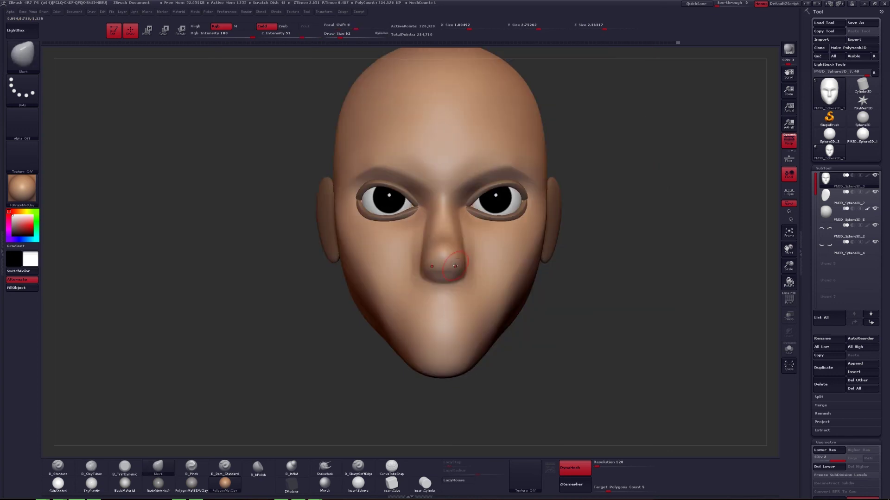
{"action": "key", "text": "s"}
{"action": "key", "text": "space"}
{"action": "left_click_drag", "start_coordinate": [408, 262], "coordinate": [440, 269], "text": "shift"}
{"action": "key", "text": "bracketleft"}
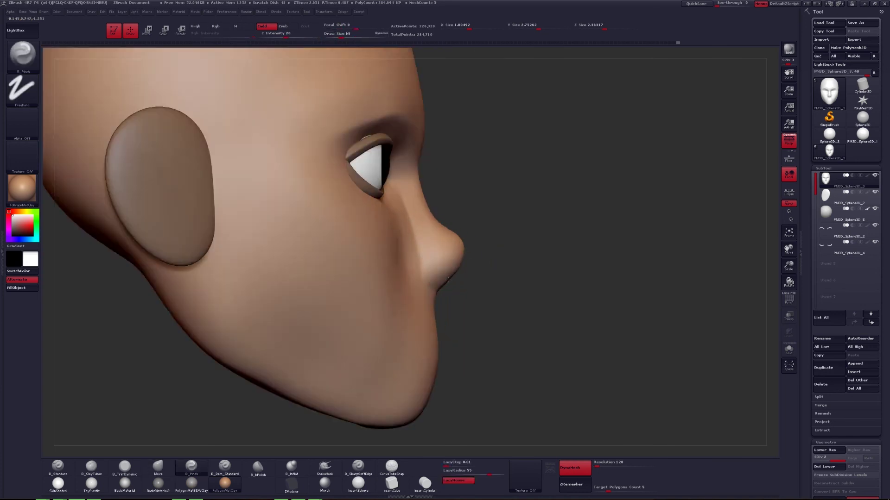
{"action": "left_click_drag", "start_coordinate": [447, 277], "coordinate": [509, 259]}
{"action": "left_click", "coordinate": [788, 348]}
{"action": "left_click_drag", "start_coordinate": [603, 259], "coordinate": [423, 272]}
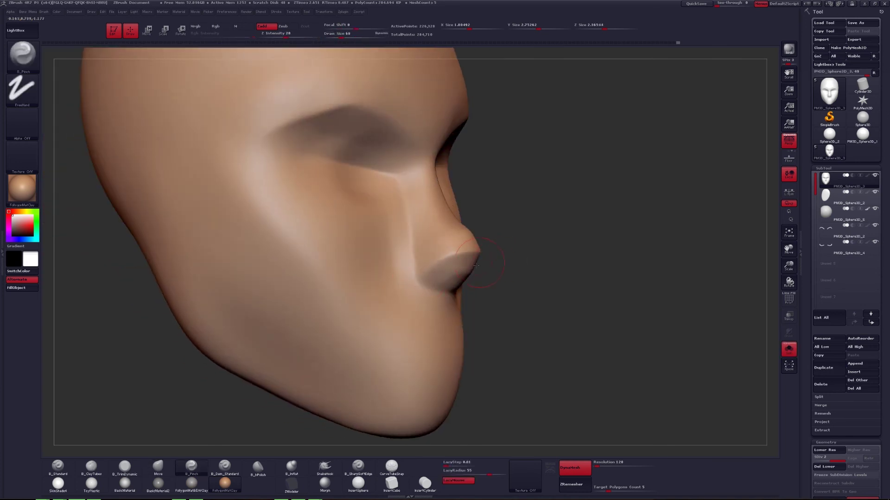
{"action": "left_click_drag", "start_coordinate": [579, 278], "coordinate": [648, 278]}
{"action": "left_click", "coordinate": [789, 349]}
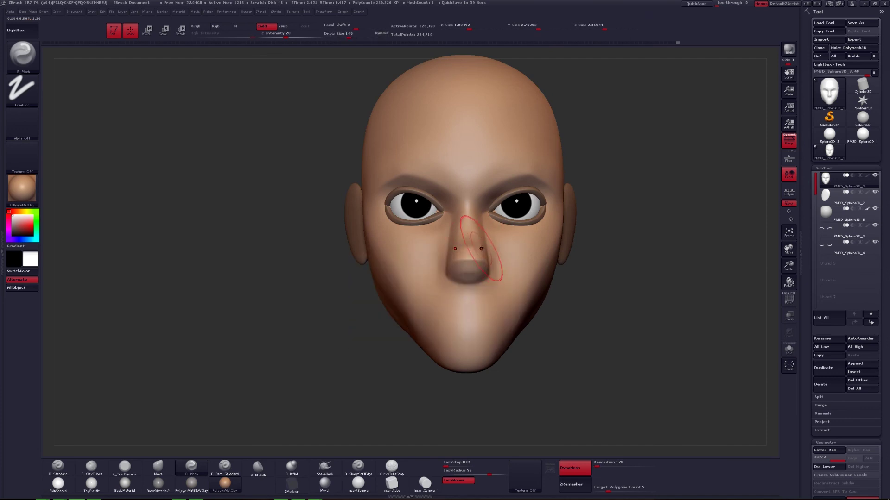
- Switch to the Move brush and turn the head toward a profile view of the cheek
{"action": "key", "text": "b"}
{"action": "key", "text": "m"}
{"action": "key", "text": "v"}
{"action": "mouse_move", "coordinate": [483, 238]}
{"action": "right_mouse_down"}
{"action": "mouse_move", "coordinate": [463, 259]}
{"action": "mouse_move", "coordinate": [489, 240]}
{"action": "mouse_move", "coordinate": [458, 292]}
{"action": "right_mouse_up"}
{"action": "right_click", "coordinate": [463, 259]}
- Alternate B_TrimDynamic and a smaller Move brush while framing the nose from the right profile
{"action": "key", "text": "b"}
{"action": "key", "text": "t"}
{"action": "key", "text": "d"}
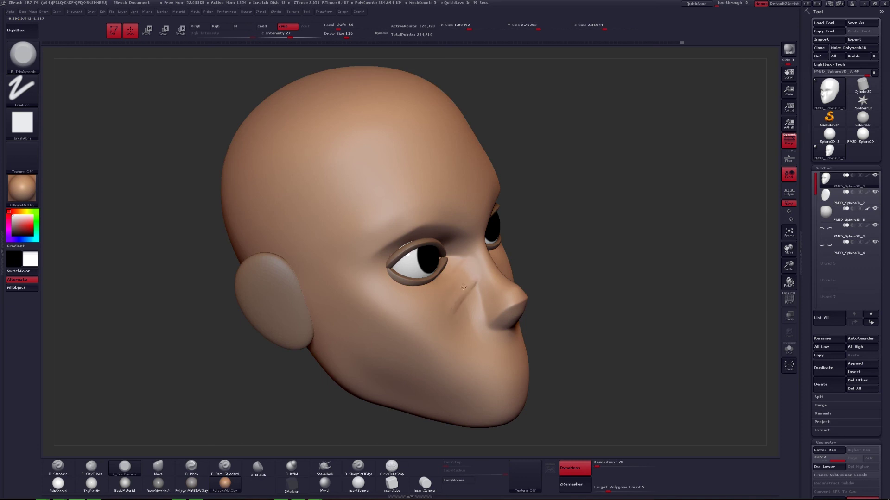
{"action": "right_click_drag", "start_coordinate": [463, 287], "coordinate": [480, 273]}
{"action": "key", "text": "b"}
{"action": "key", "text": "m"}
{"action": "key", "text": "v"}
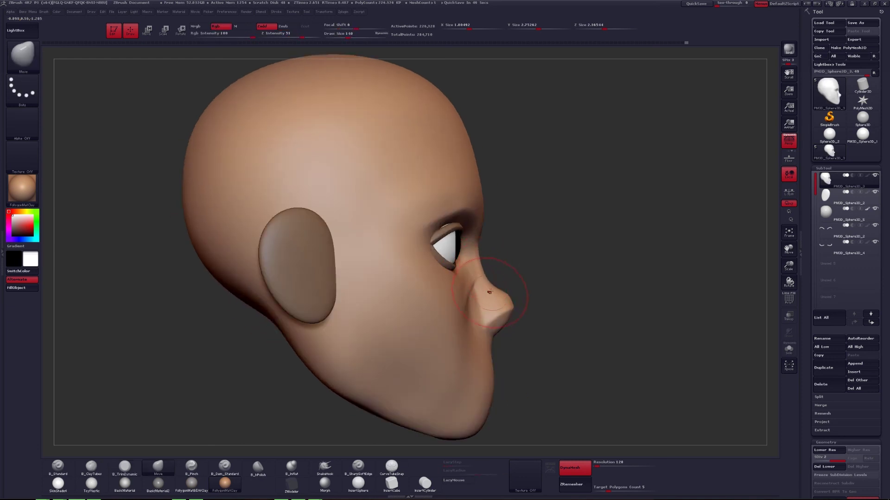
{"action": "key", "text": "space"}
{"action": "left_click_drag", "start_coordinate": [517, 304], "coordinate": [510, 304]}
{"action": "mouse_move", "coordinate": [509, 306]}
{"action": "right_mouse_down", "text": "alt"}
{"action": "mouse_move", "coordinate": [491, 303]}
{"action": "mouse_move", "coordinate": [522, 299]}
{"action": "mouse_move", "coordinate": [508, 281]}
{"action": "right_mouse_up", "text": "alt"}
- Carve and deepen the nasolabial crease from beside the nose into the cheek with B_TrimDynamic
{"action": "key", "text": "b"}
{"action": "key", "text": "t"}
{"action": "key", "text": "d"}
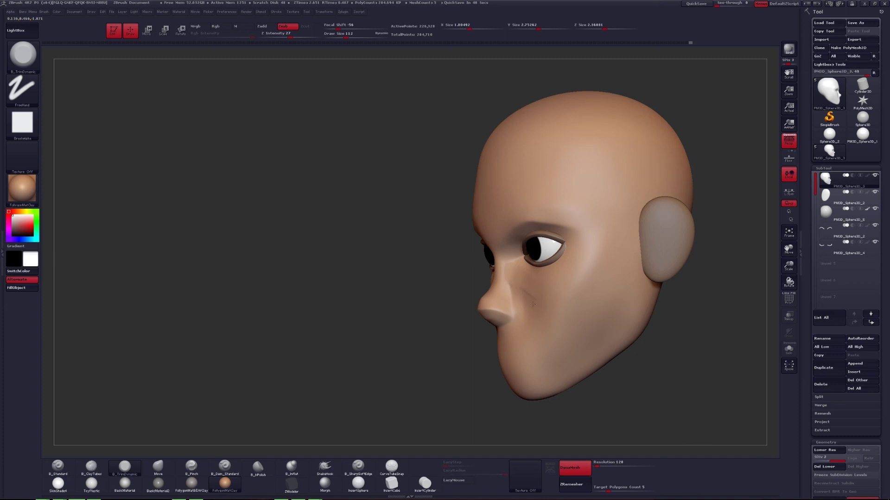
{"action": "right_click_drag", "start_coordinate": [527, 295], "coordinate": [521, 264]}
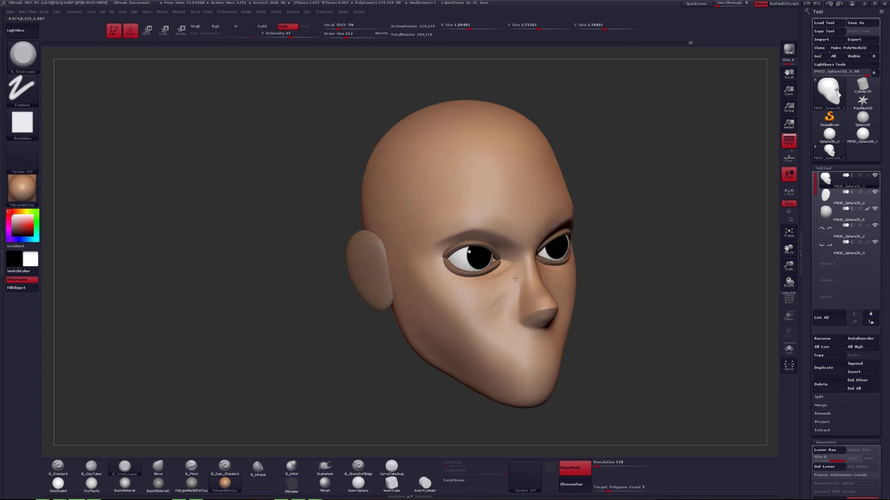
{"action": "right_click_drag", "start_coordinate": [520, 278], "coordinate": [492, 306]}
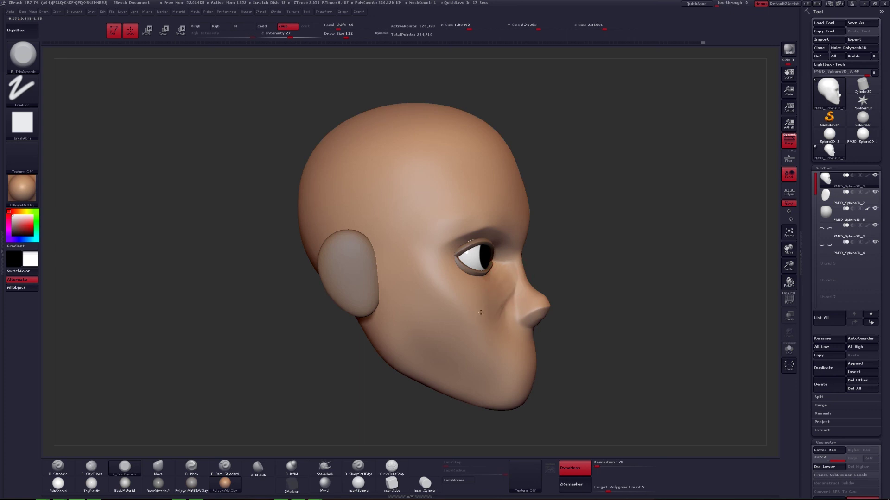
{"action": "right_click_drag", "start_coordinate": [479, 320], "coordinate": [493, 294]}
{"action": "mouse_move", "coordinate": [493, 294]}
{"action": "left_mouse_down"}
{"action": "mouse_move", "coordinate": [503, 304]}
{"action": "mouse_move", "coordinate": [488, 303]}
{"action": "left_mouse_up"}
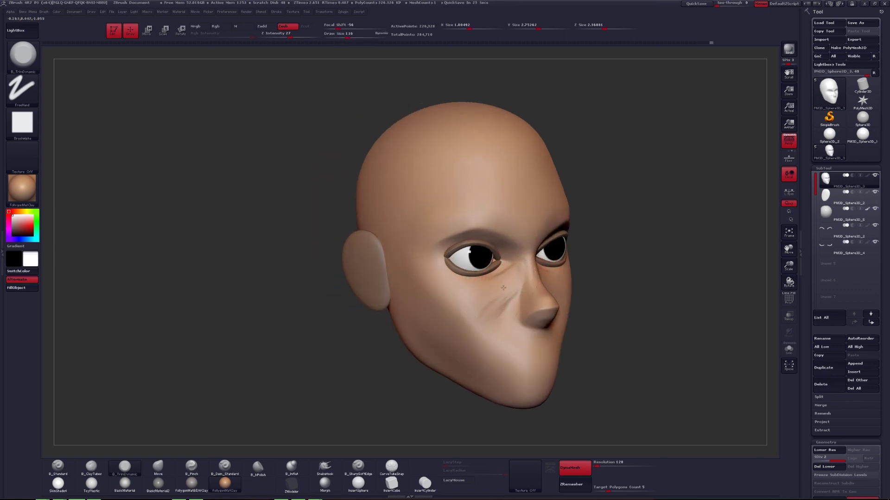
- Refine the opposite cheek's fold with a larger Move brush, Shift-smoothing the surface
{"action": "mouse_move", "coordinate": [503, 288]}
{"action": "right_mouse_down"}
{"action": "mouse_move", "coordinate": [488, 300]}
{"action": "mouse_move", "coordinate": [527, 288]}
{"action": "right_mouse_up"}
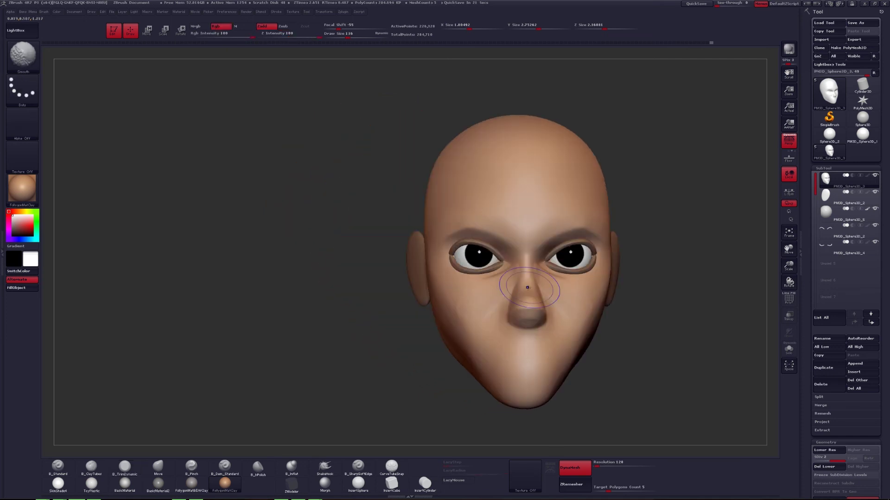
{"action": "key", "text": "alt"}
{"action": "right_click_drag", "start_coordinate": [550, 317], "coordinate": [496, 284]}
{"action": "key", "text": "b"}
{"action": "key", "text": "m"}
{"action": "key", "text": "v"}
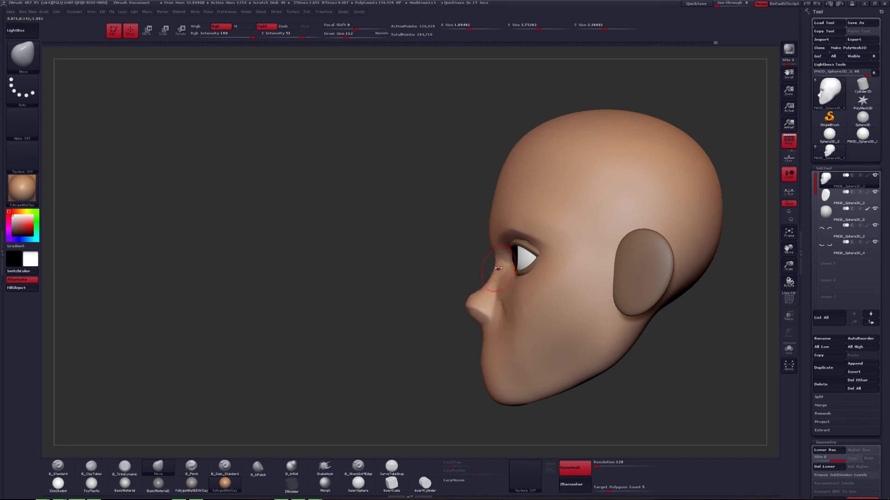
{"action": "key", "text": "s"}
{"action": "mouse_move", "coordinate": [508, 308]}
{"action": "right_mouse_down"}
{"action": "mouse_move", "coordinate": [527, 307]}
{"action": "mouse_move", "coordinate": [506, 284]}
{"action": "mouse_move", "coordinate": [549, 315]}
{"action": "mouse_move", "coordinate": [514, 310]}
{"action": "mouse_move", "coordinate": [469, 287]}
{"action": "mouse_move", "coordinate": [524, 339]}
{"action": "right_mouse_up"}
{"action": "key", "text": "shift"}
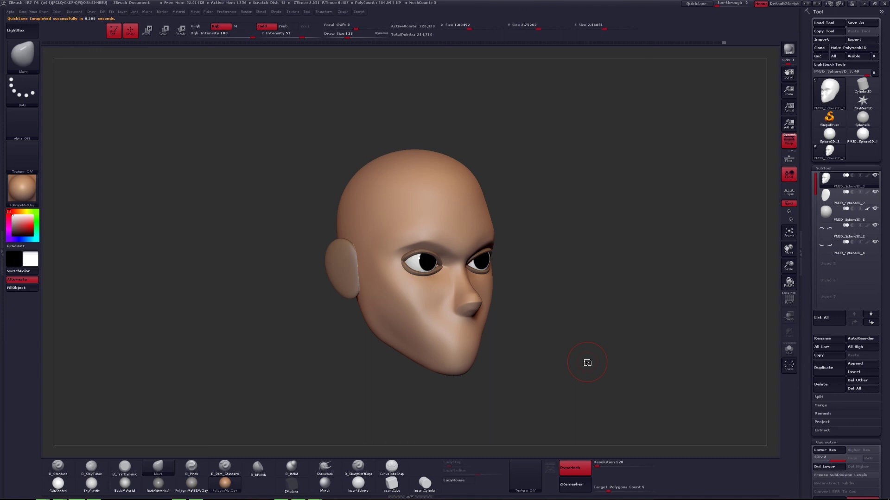